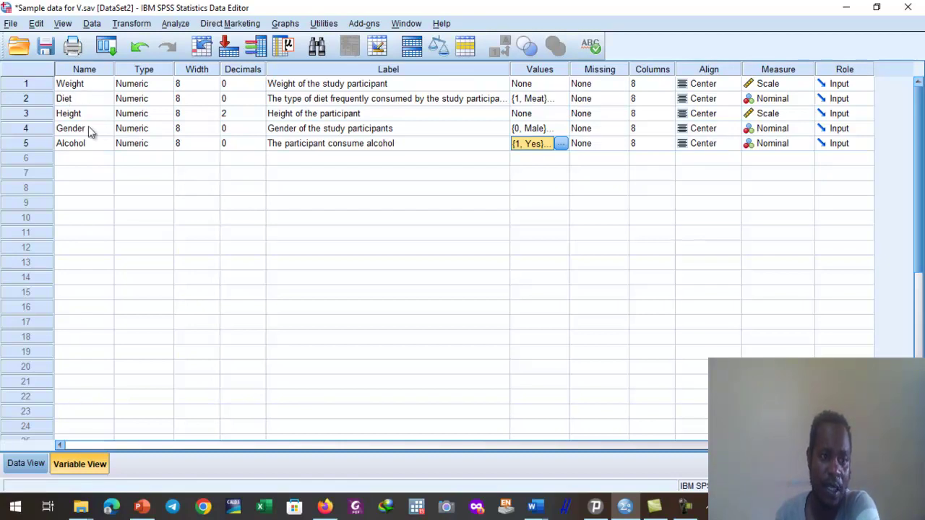
Look through all the records in the data sheet and return to the variable definitions
click(25, 463)
scroll(81, 271, down, 4)
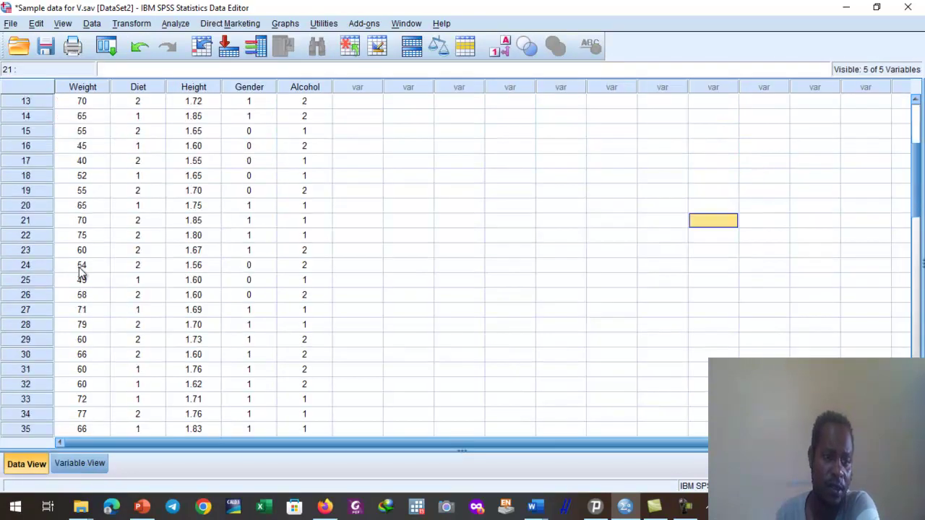
scroll(81, 271, down, 9)
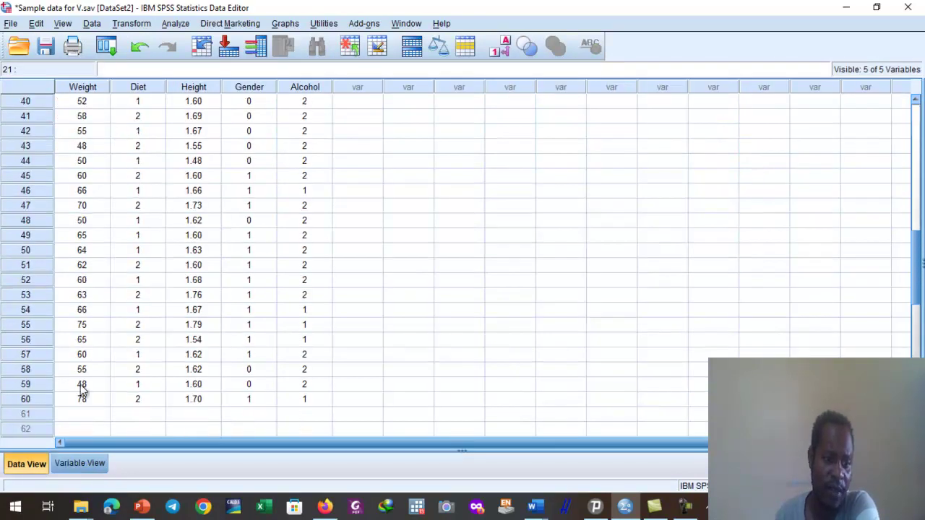
scroll(82, 387, up, 13)
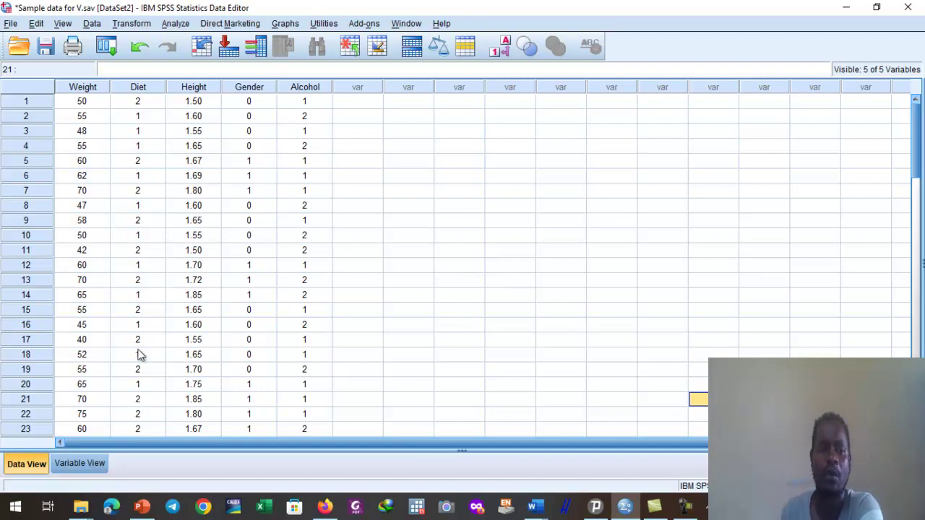
click(79, 463)
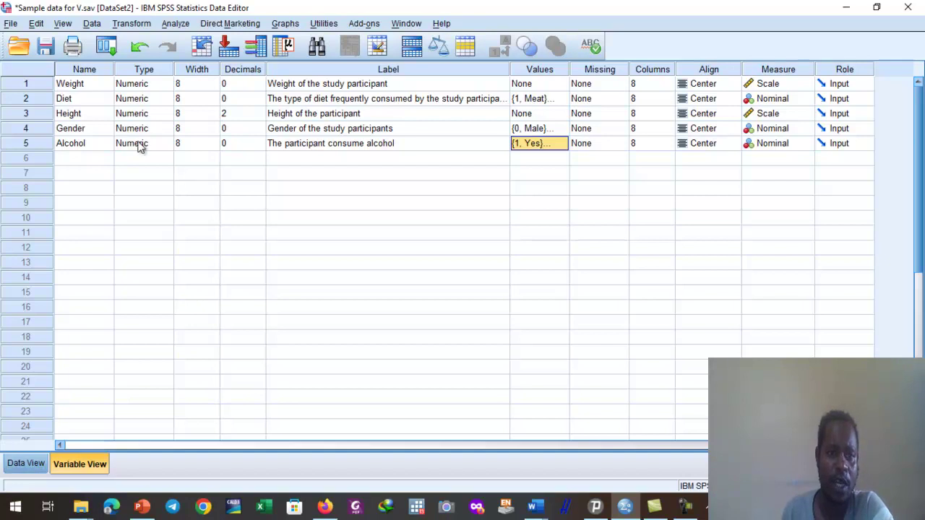
Start a Linear Regression analysis and clear the existing dependent and independent variables from its setup
click(175, 24)
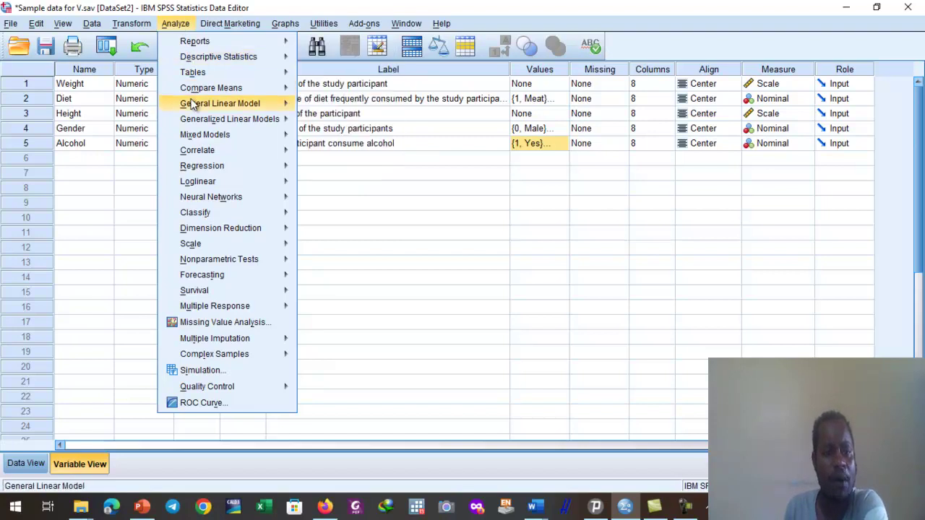
mouse_move(192, 167)
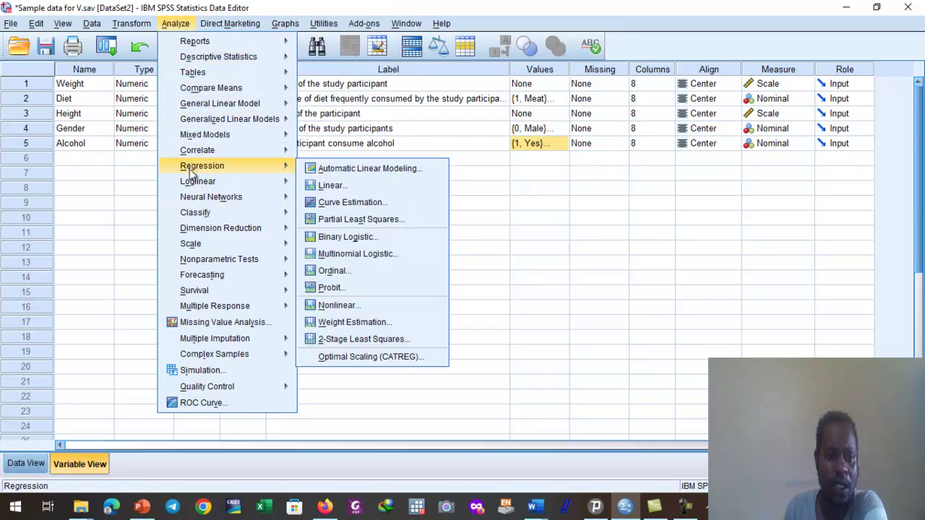
click(367, 189)
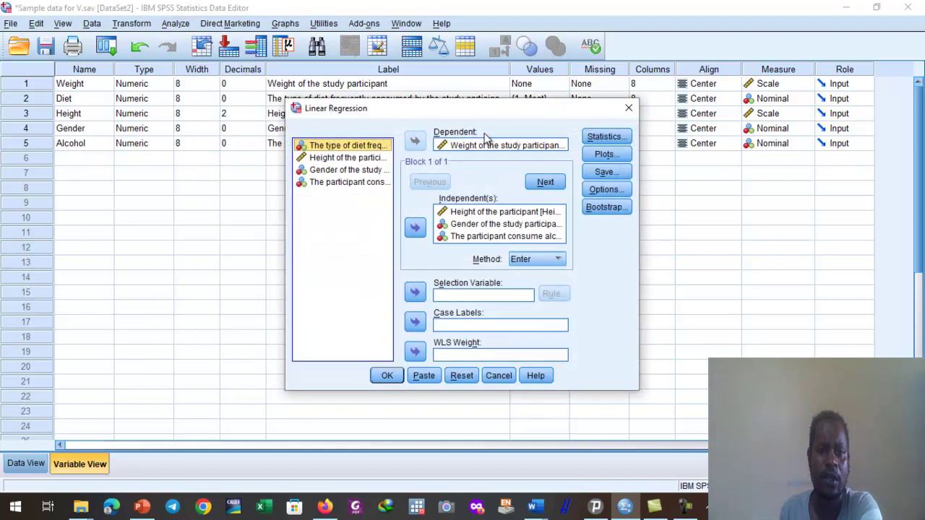
click(484, 147)
click(418, 142)
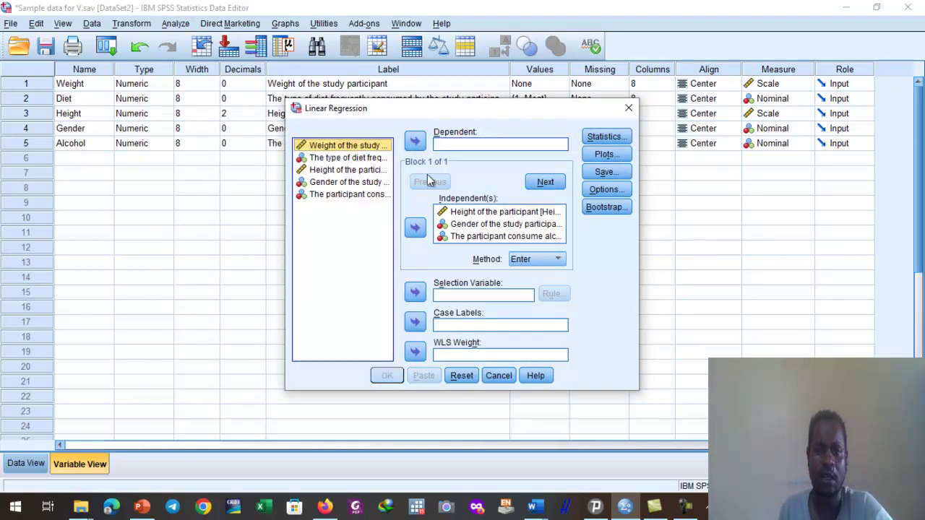
click(475, 212)
key(ctrl+a)
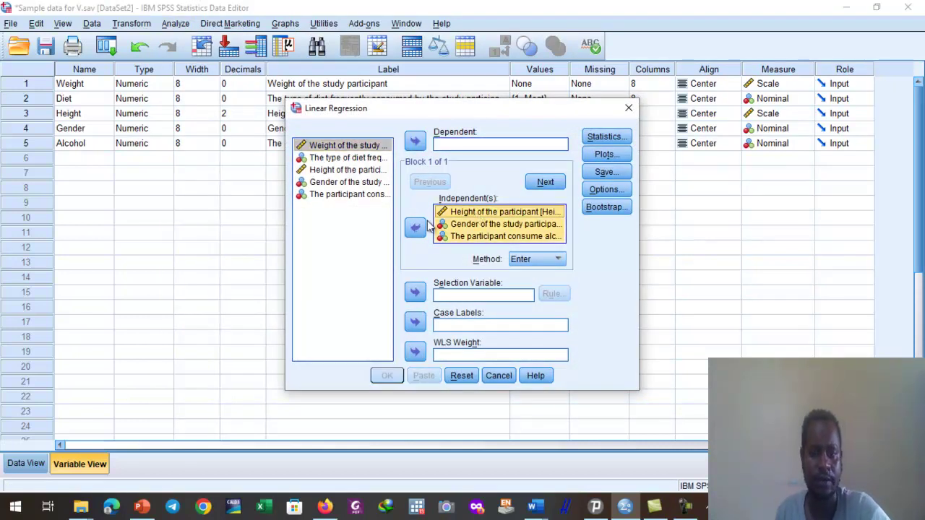
click(415, 228)
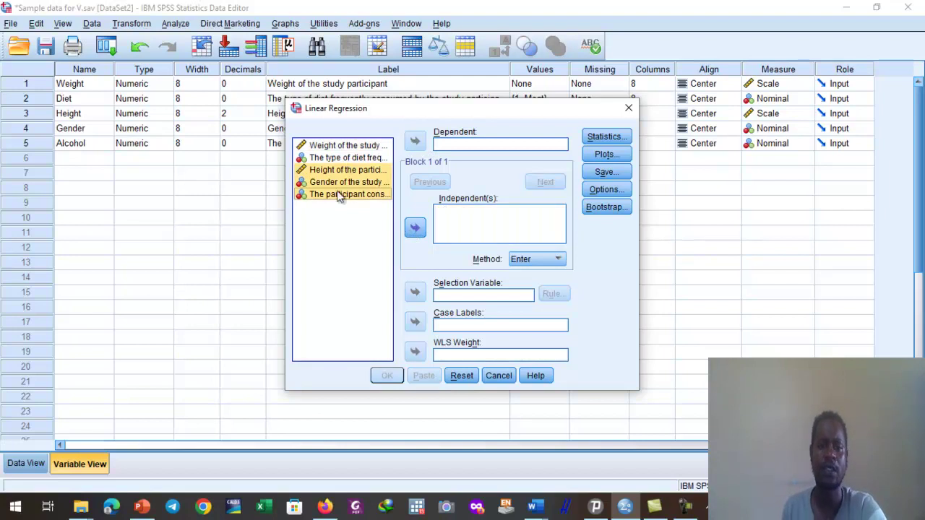
Assign the weight of the study participant as the dependent variable of the linear regression
click(338, 281)
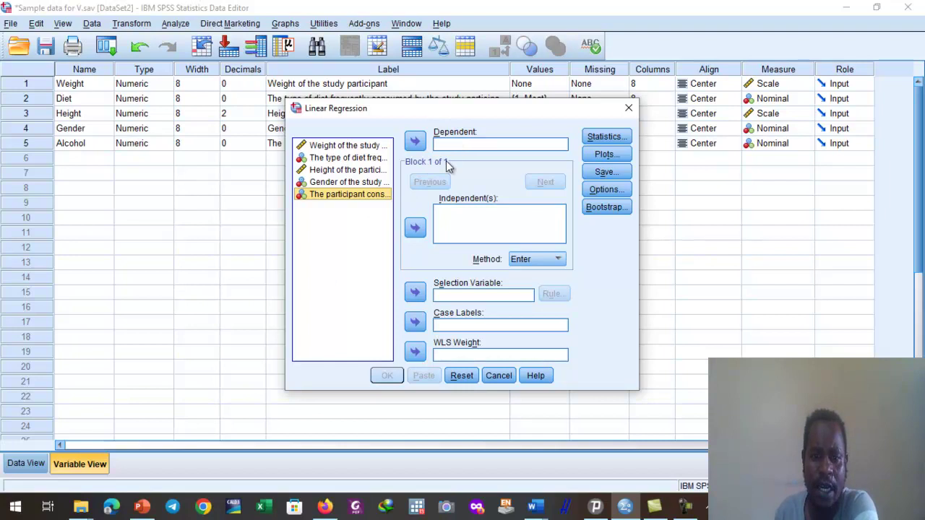
click(349, 147)
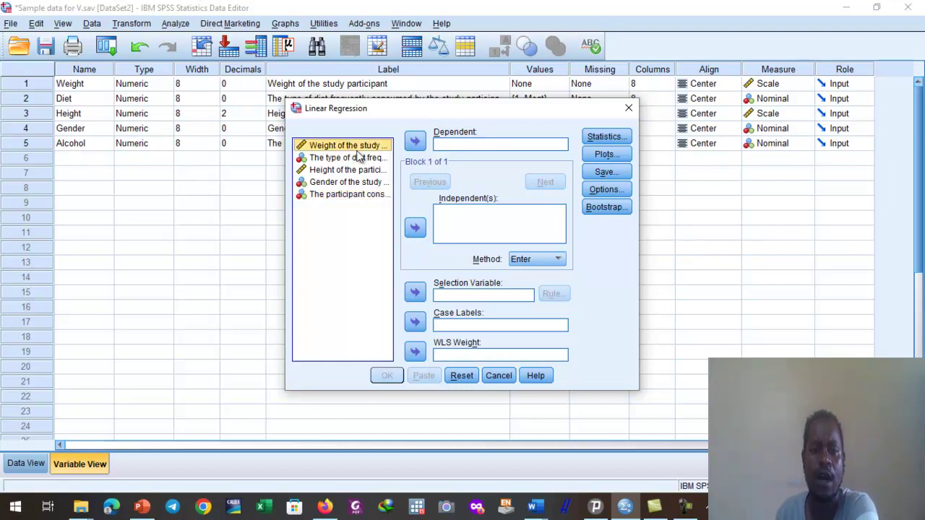
click(416, 143)
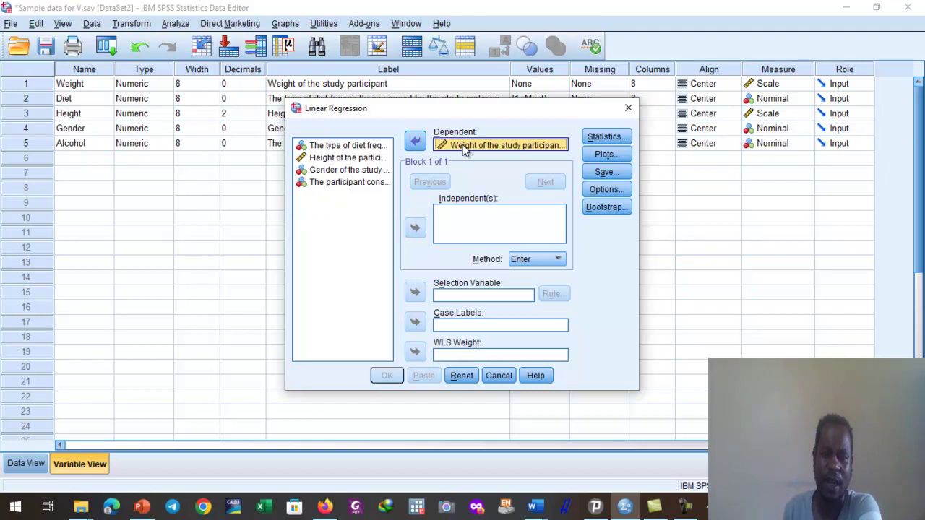
Add the participant's height, gender and alcohol consumption as independent variables of the regression
click(341, 148)
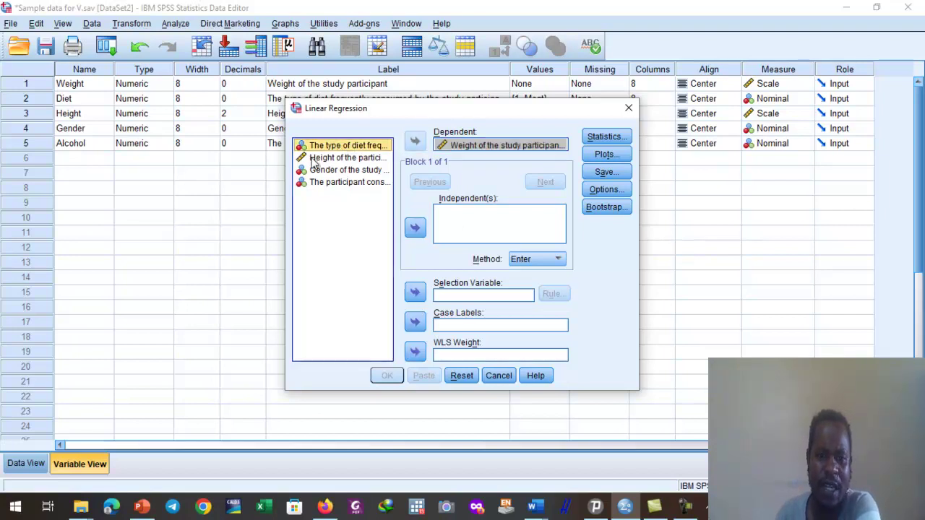
click(314, 159)
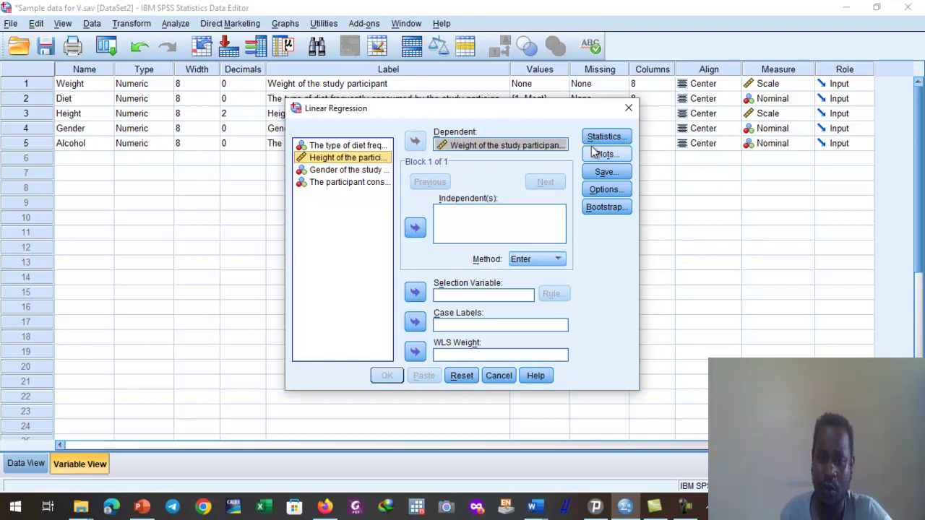
click(330, 159)
click(414, 229)
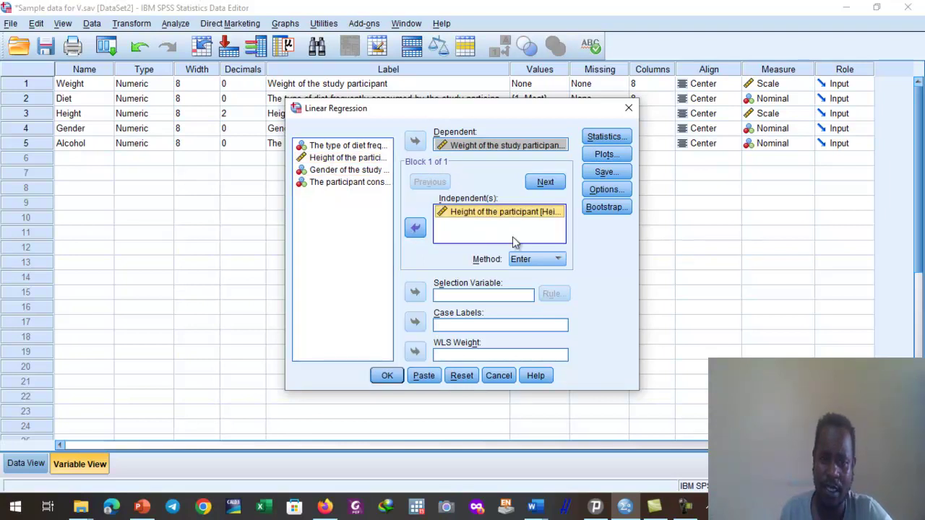
click(345, 169)
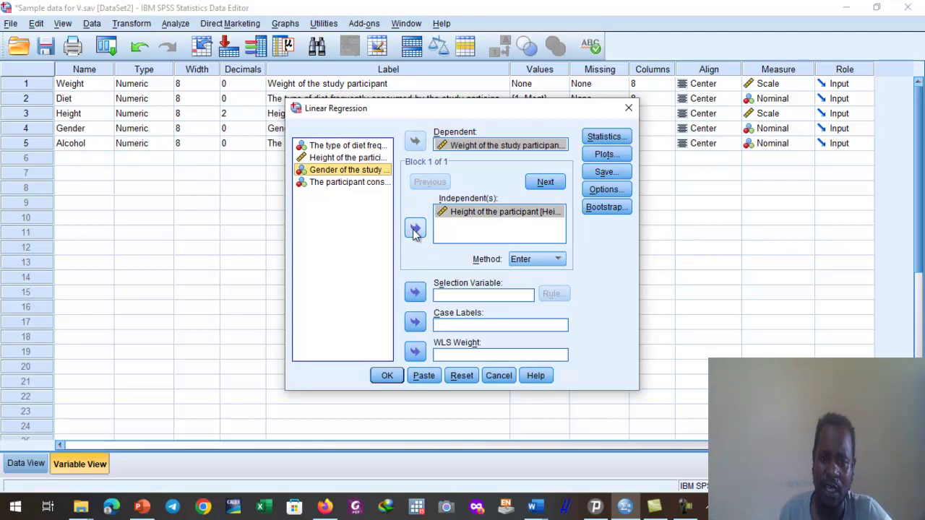
click(414, 229)
click(339, 183)
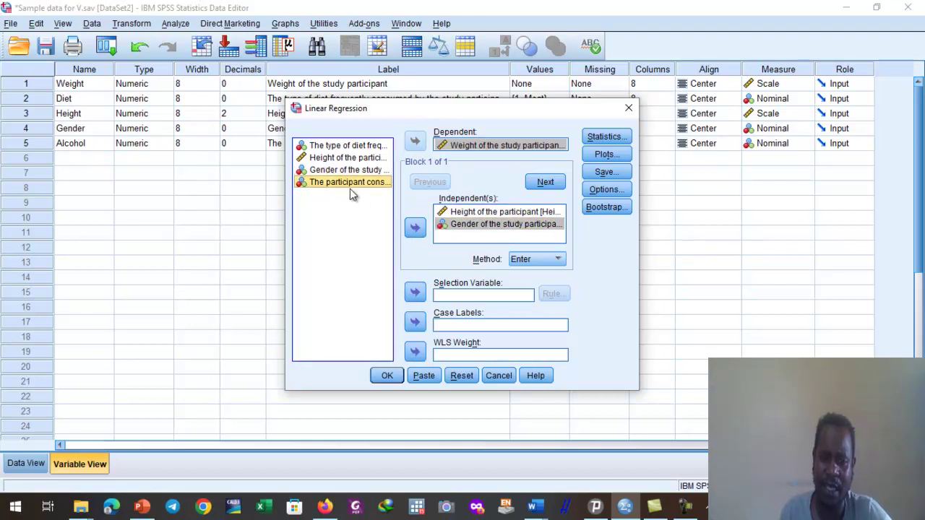
click(415, 229)
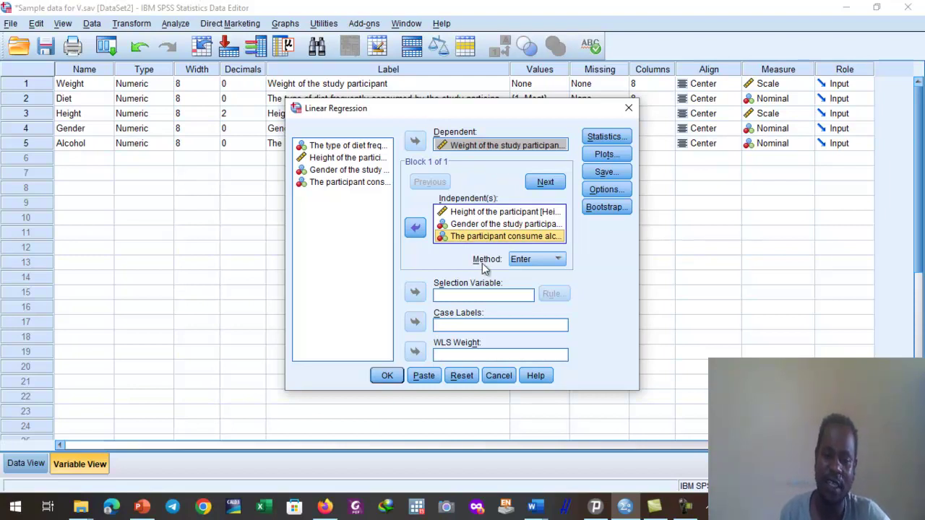
click(464, 215)
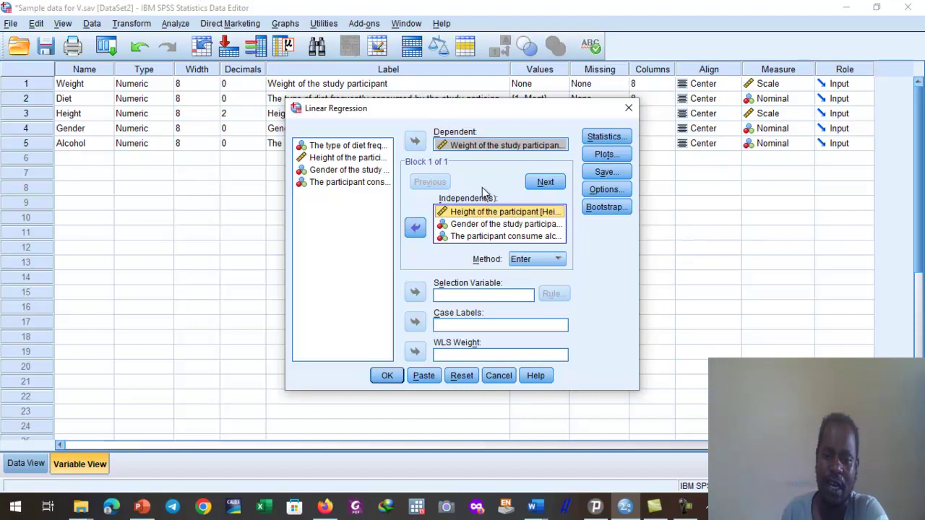
click(471, 146)
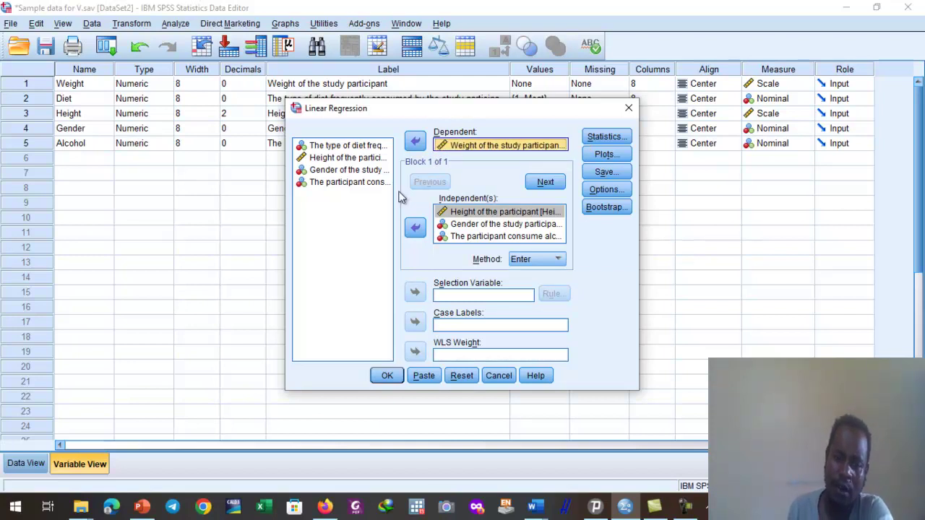
key(Tab)
click(468, 226)
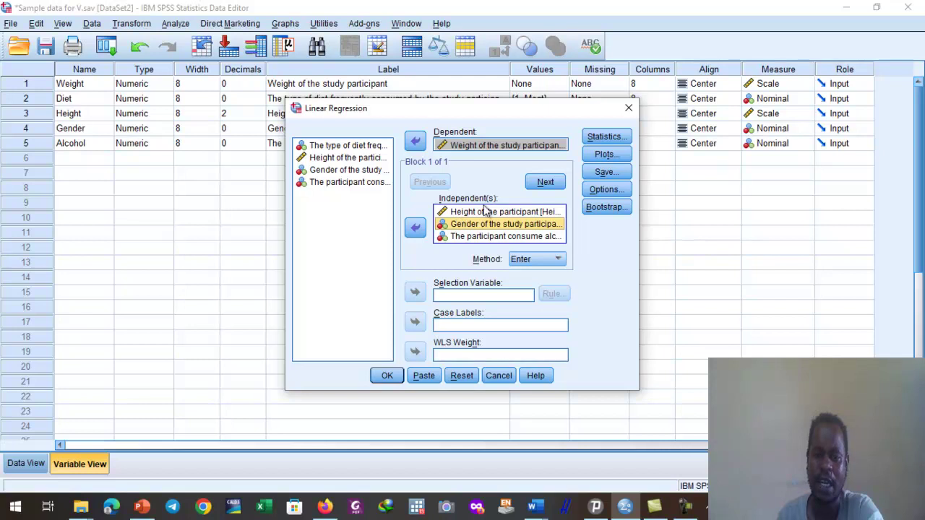
Include Descriptives in the regression statistics, alongside Estimates and Model fit
click(618, 137)
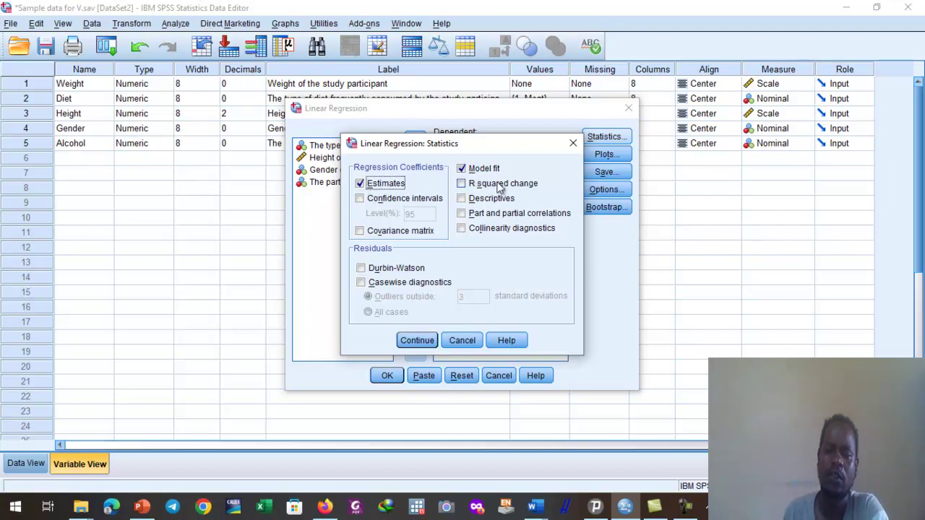
click(465, 201)
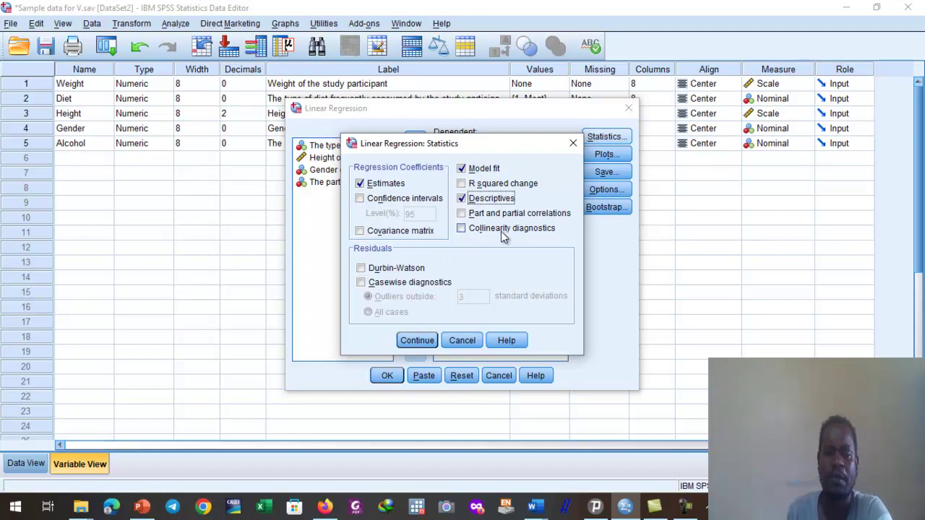
click(418, 341)
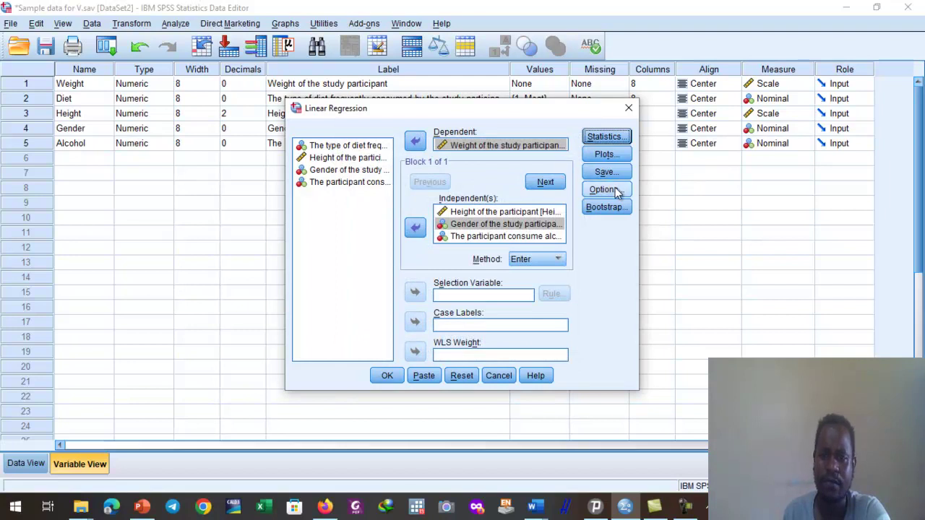
Review the regression's plot choices and its stepping criteria and missing-value options without changing them
click(607, 153)
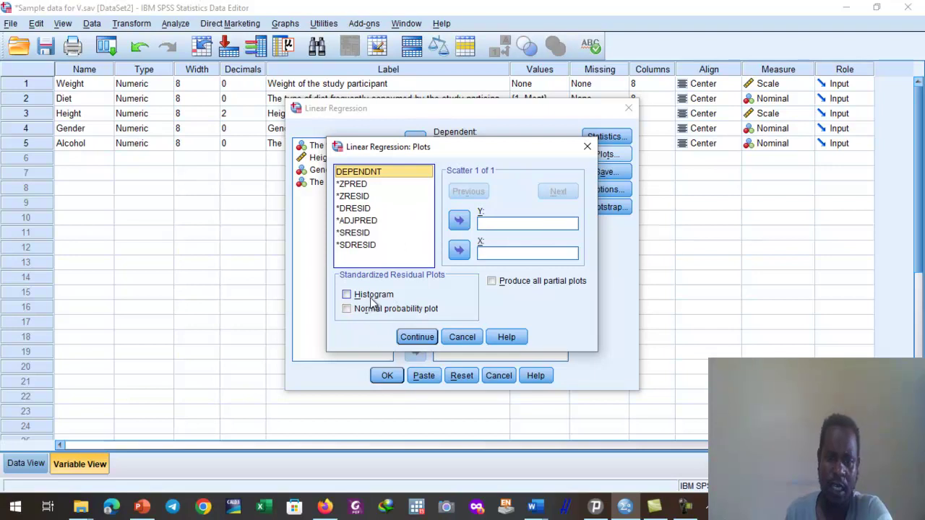
click(418, 337)
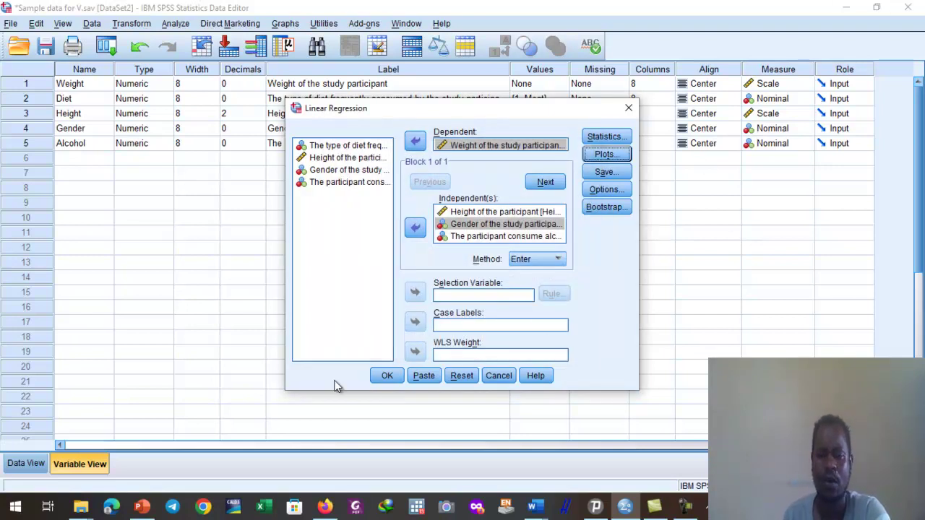
click(611, 190)
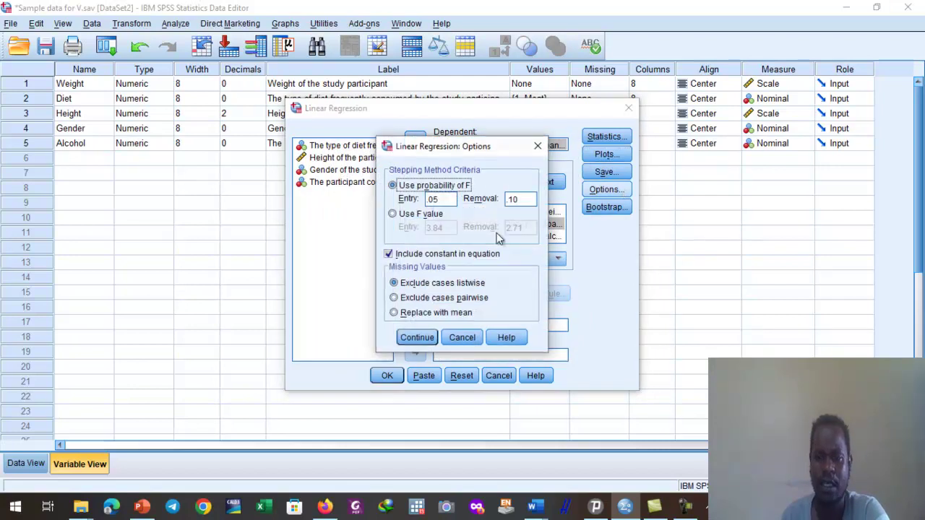
click(418, 338)
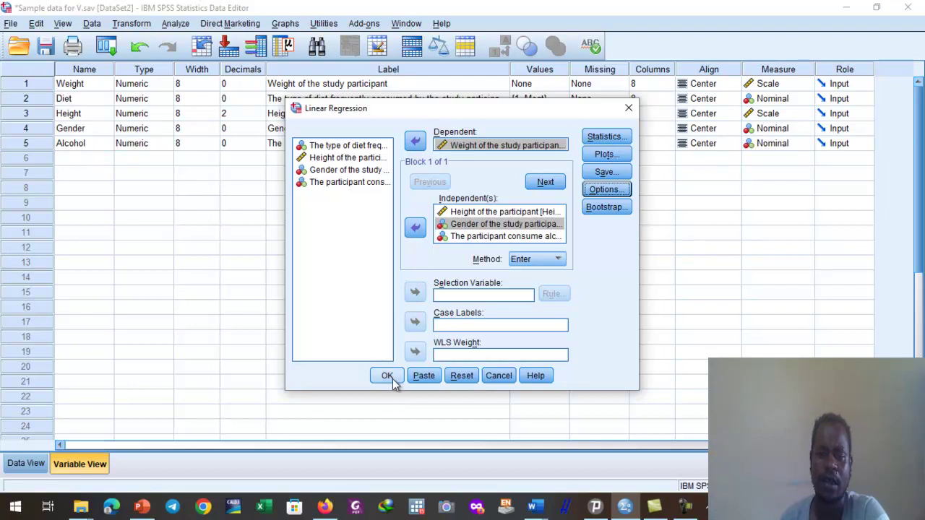
click(608, 155)
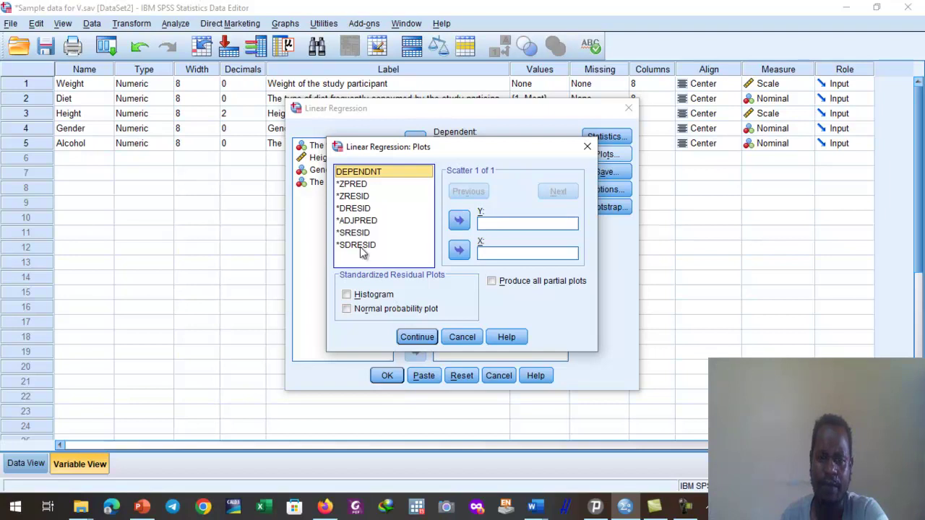
click(587, 148)
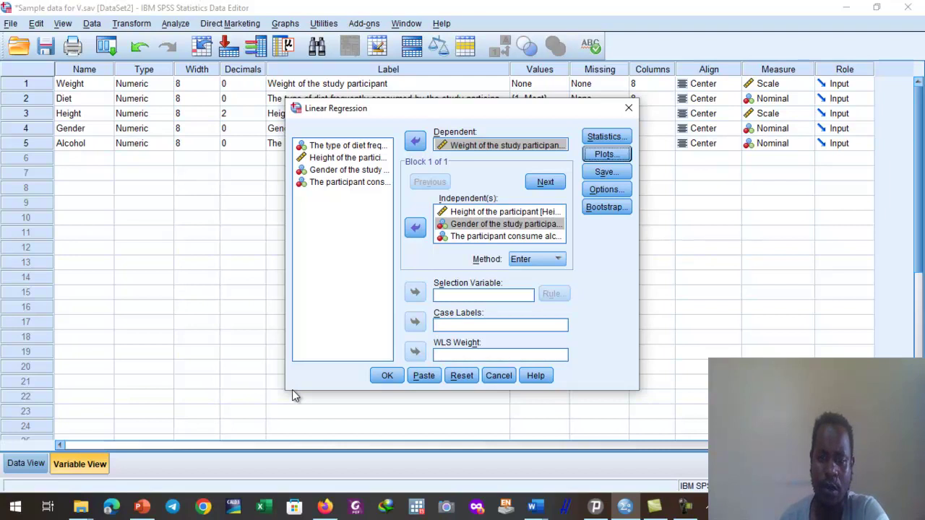
Run the linear regression and examine its output tables, from the descriptive statistics and correlations to the ANOVA and coefficients
click(387, 376)
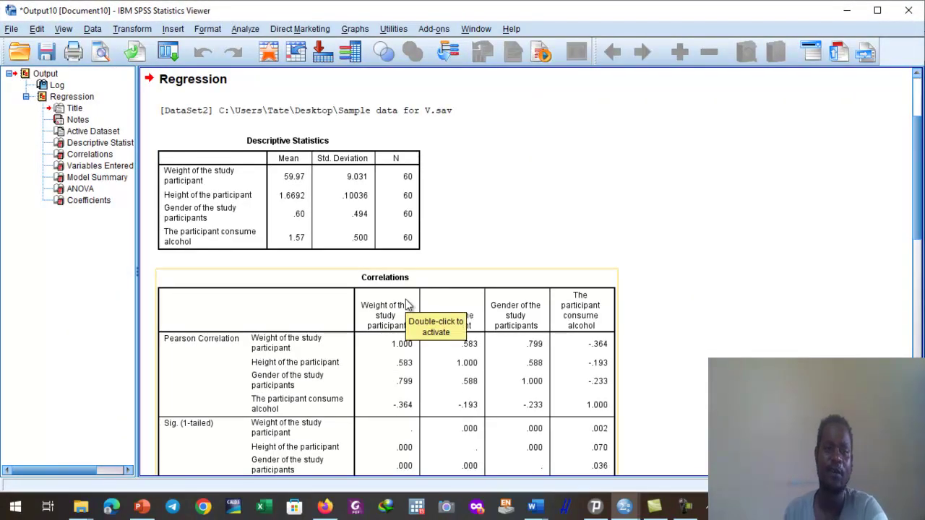
scroll(356, 355, down, 10)
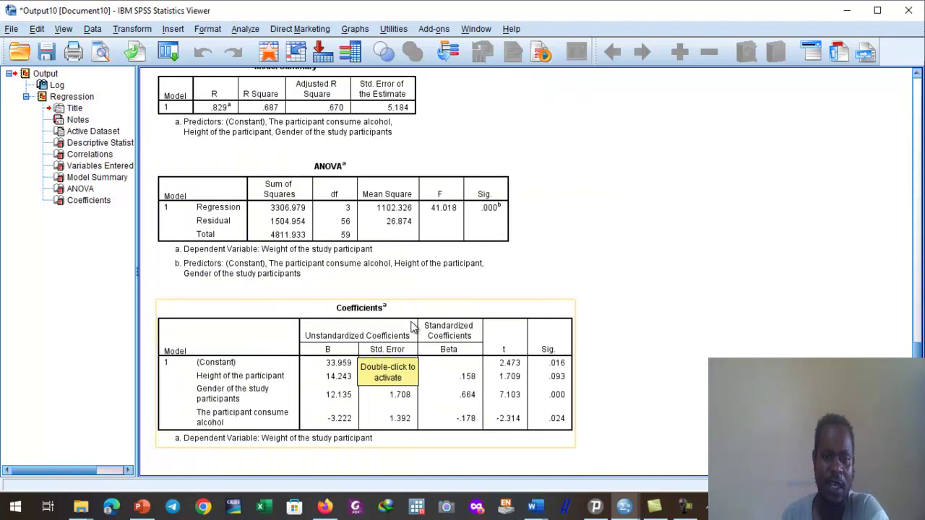
scroll(409, 325, up, 9)
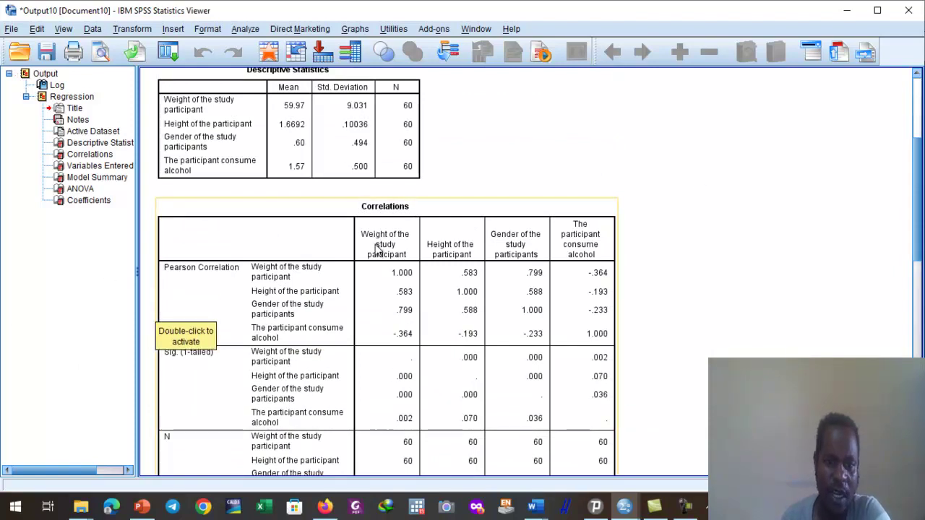
scroll(378, 250, down, 3)
scroll(378, 250, up, 2)
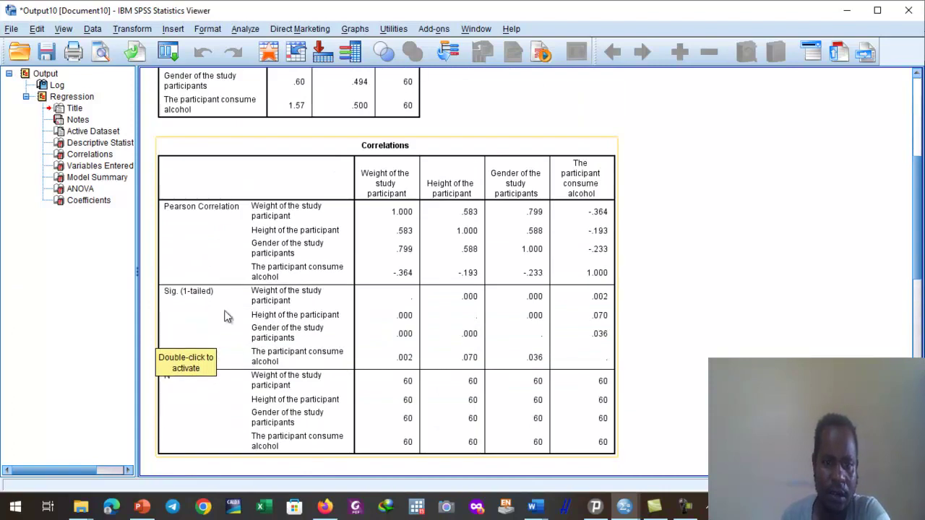
Return to the descriptive statistics, then check the Gender variable's value labels in the Sample data for V.sav dataset
scroll(346, 320, up, 3)
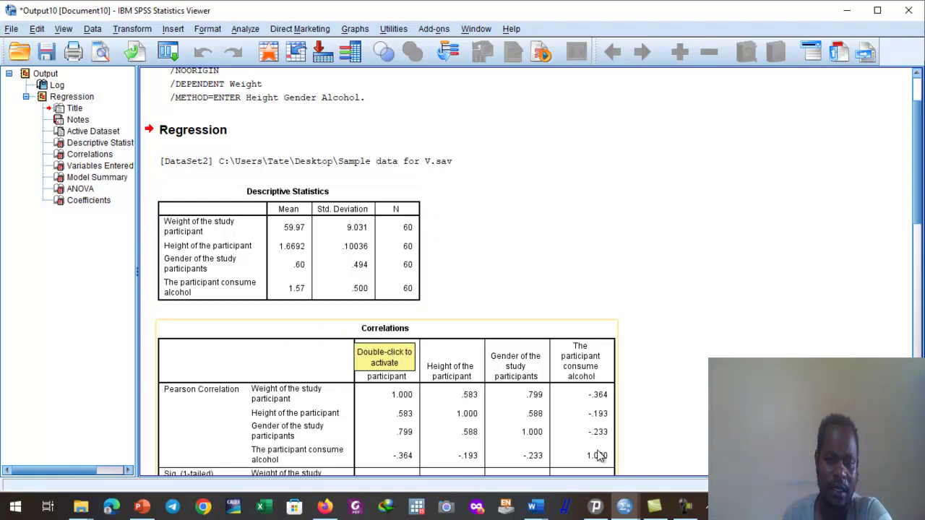
mouse_move(624, 506)
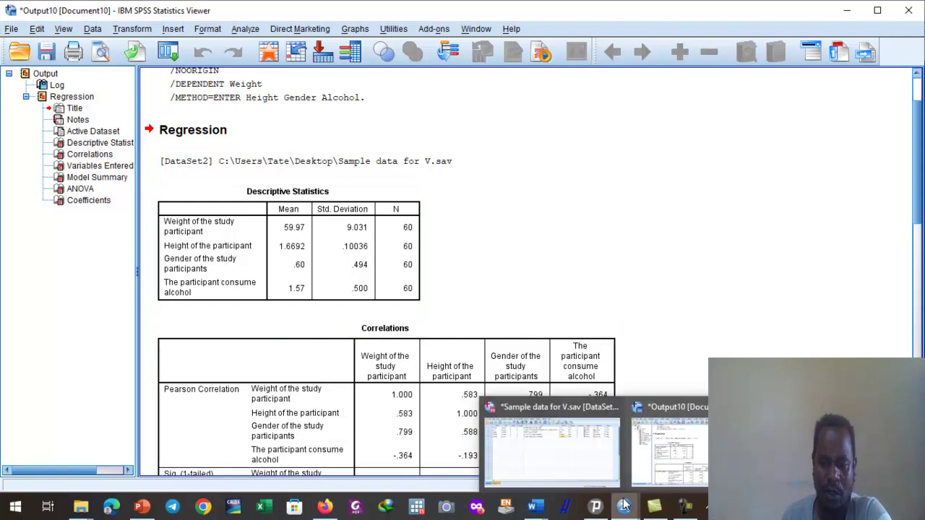
click(587, 455)
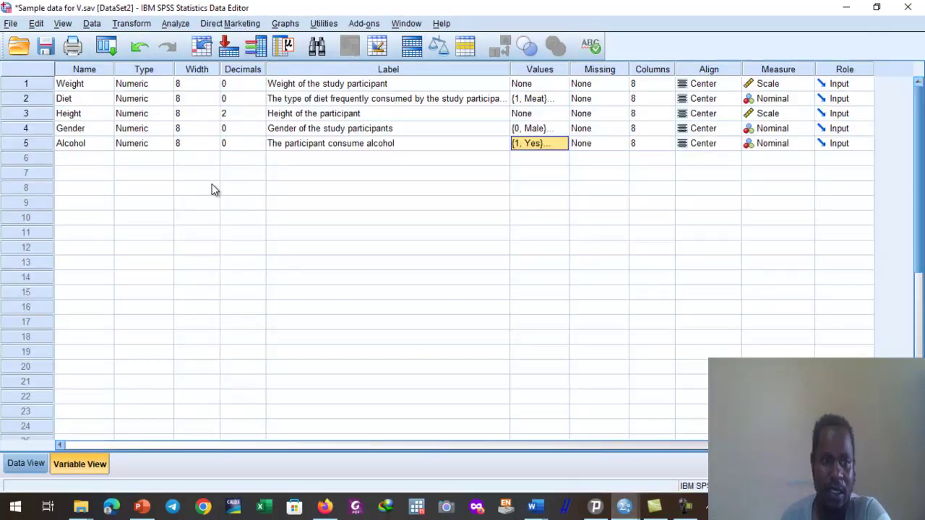
click(555, 131)
click(561, 129)
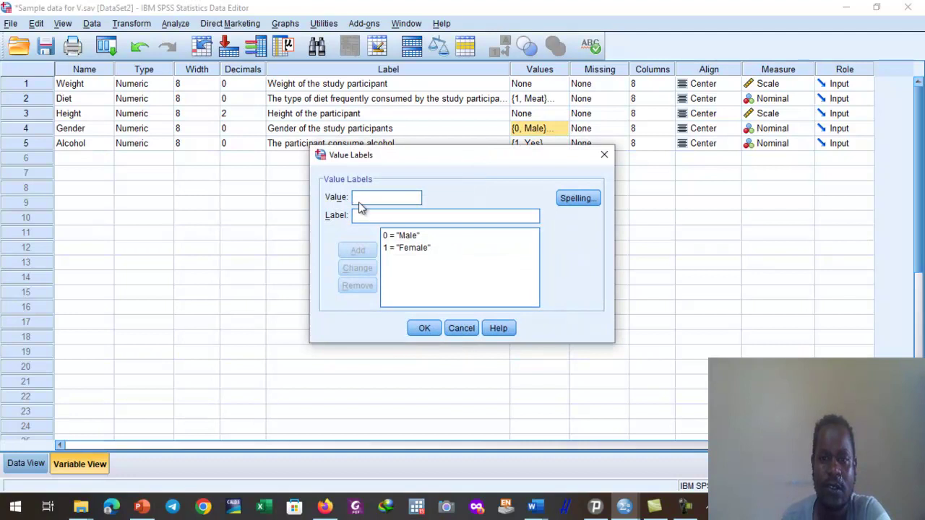
click(408, 242)
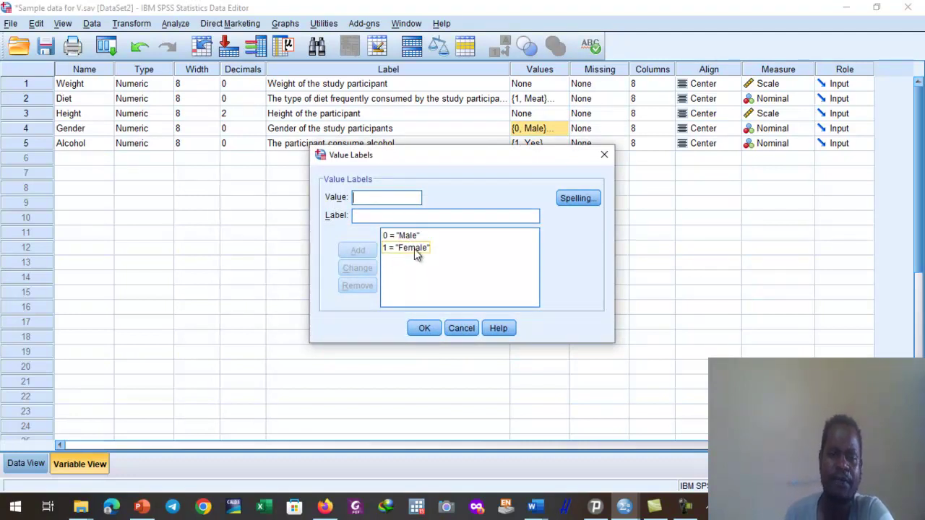
click(609, 154)
click(847, 7)
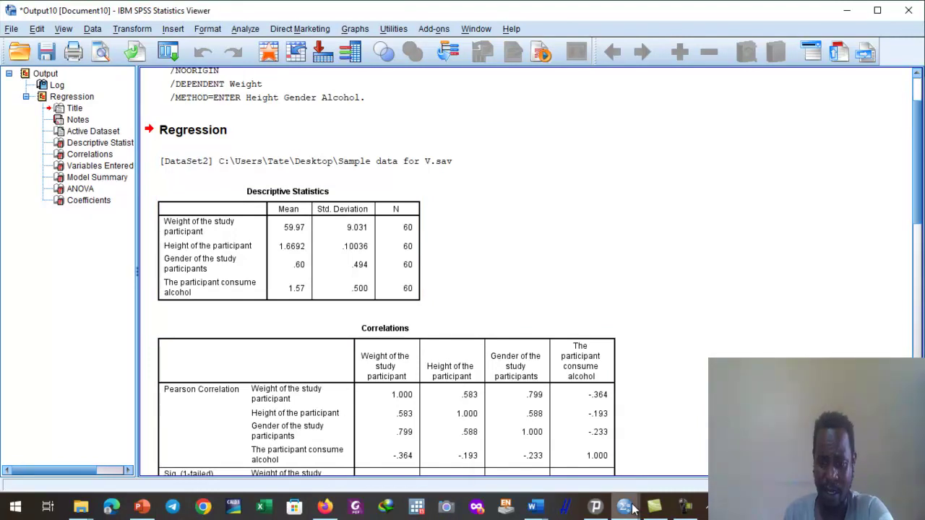
Check how the Alcohol variable's value labels are coded in the dataset, leaving them unchanged
mouse_move(624, 506)
click(554, 444)
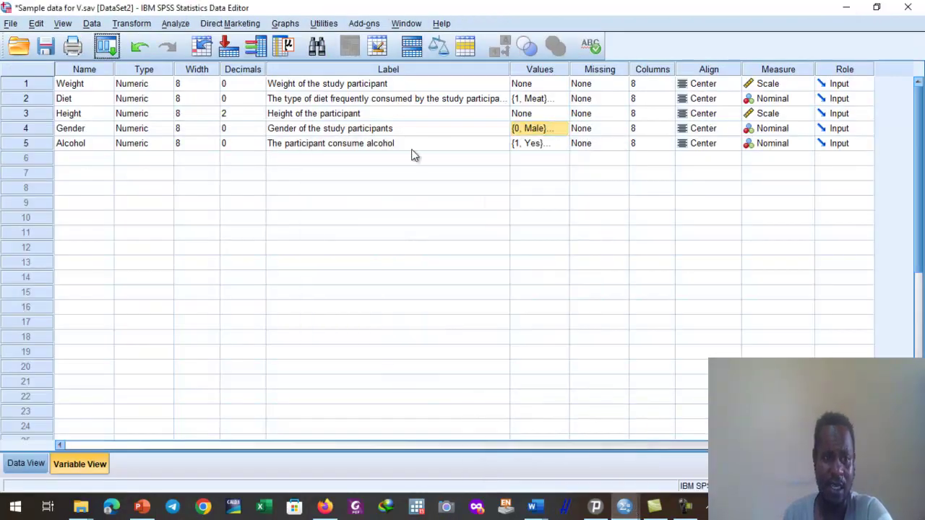
click(555, 144)
click(562, 144)
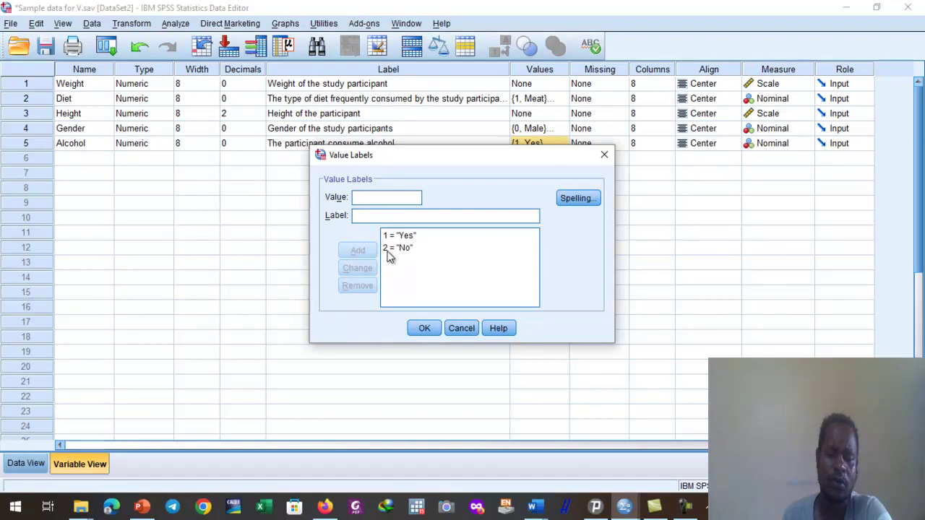
click(605, 156)
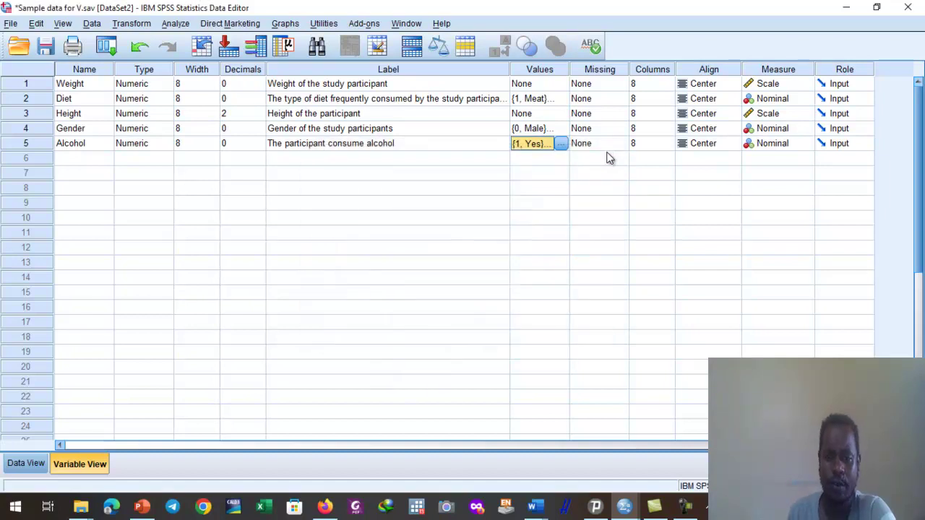
Return to the regression output and examine the descriptive statistics, correlations, variables entered, model summary, ANOVA and coefficients tables
mouse_move(625, 505)
click(690, 459)
click(243, 288)
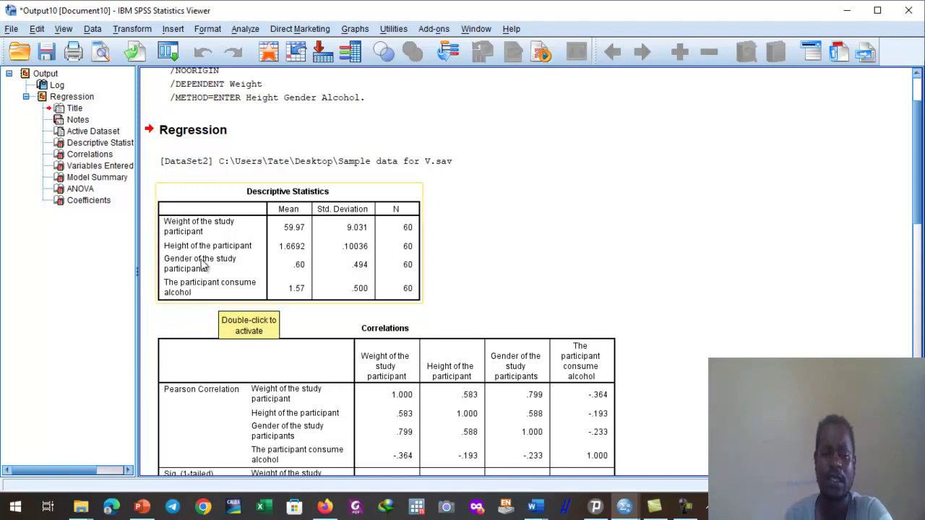
scroll(443, 419, down, 5)
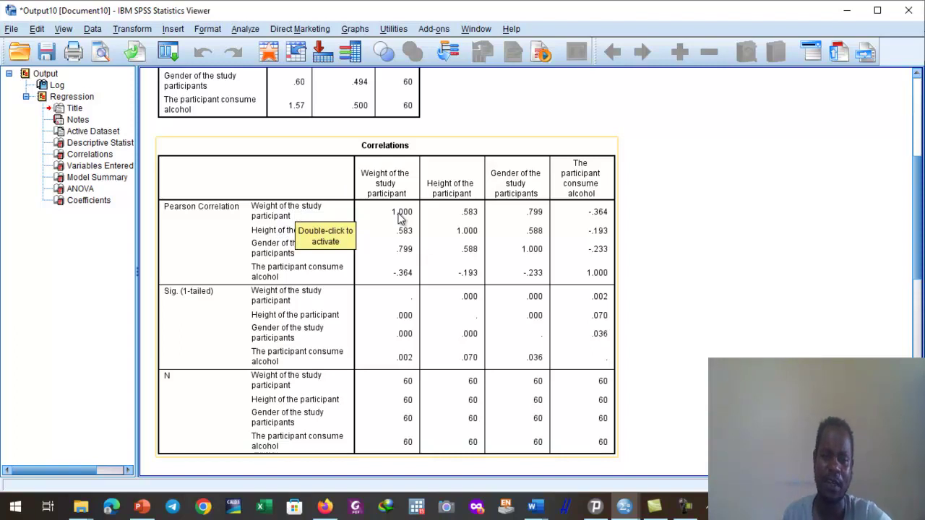
click(217, 255)
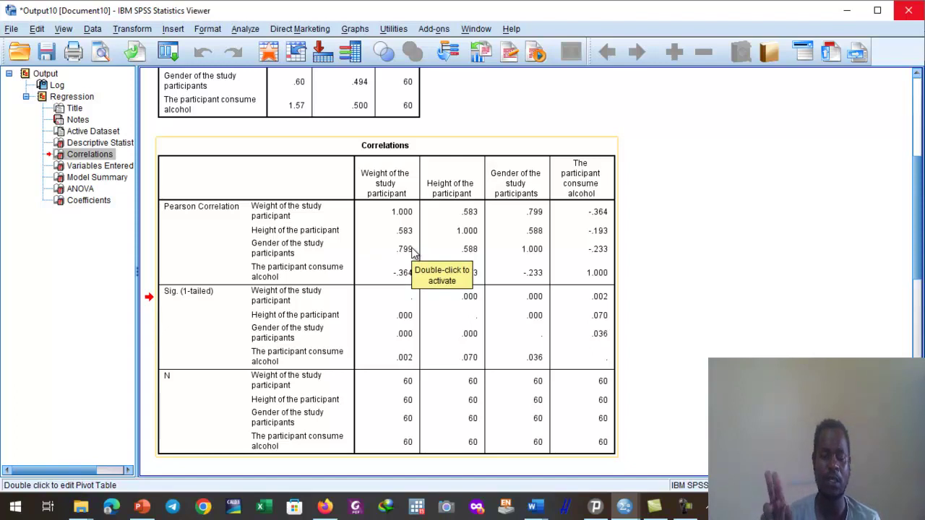
scroll(378, 314, down, 5)
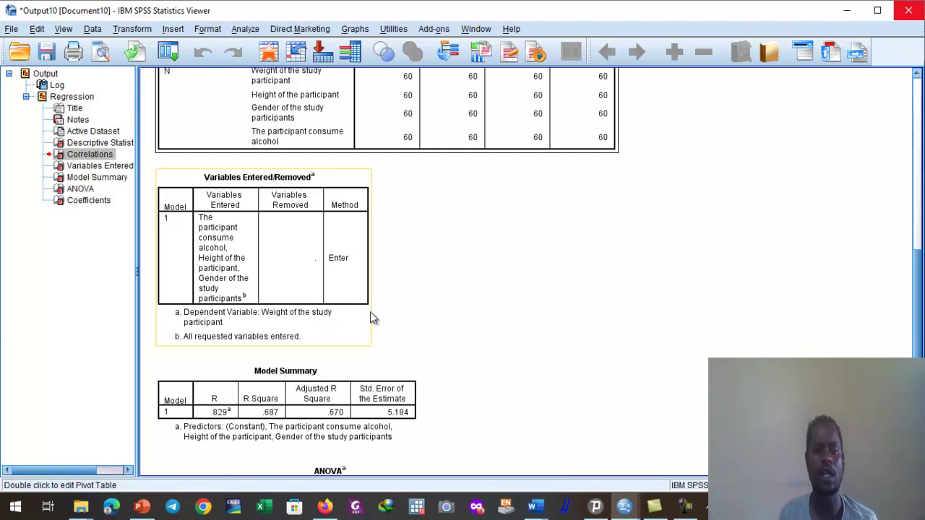
scroll(371, 313, down, 1)
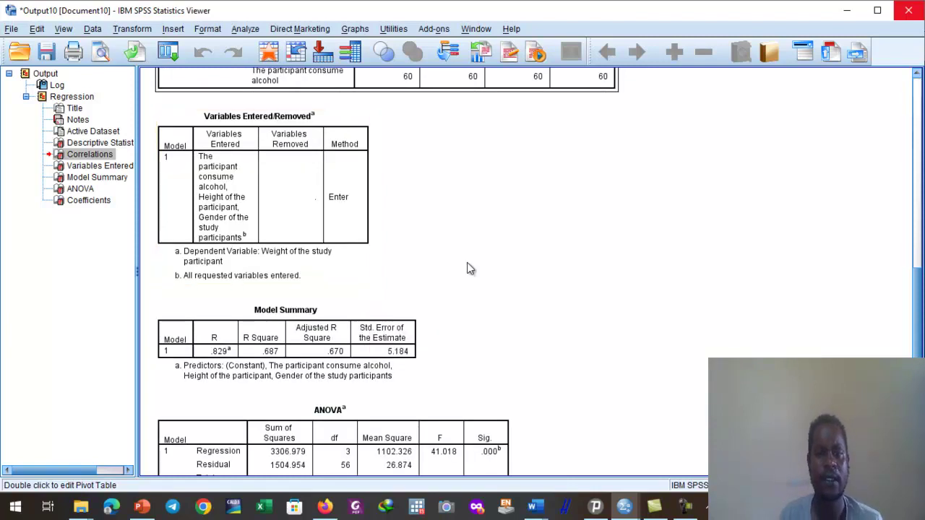
scroll(469, 268, down, 4)
scroll(473, 289, up, 1)
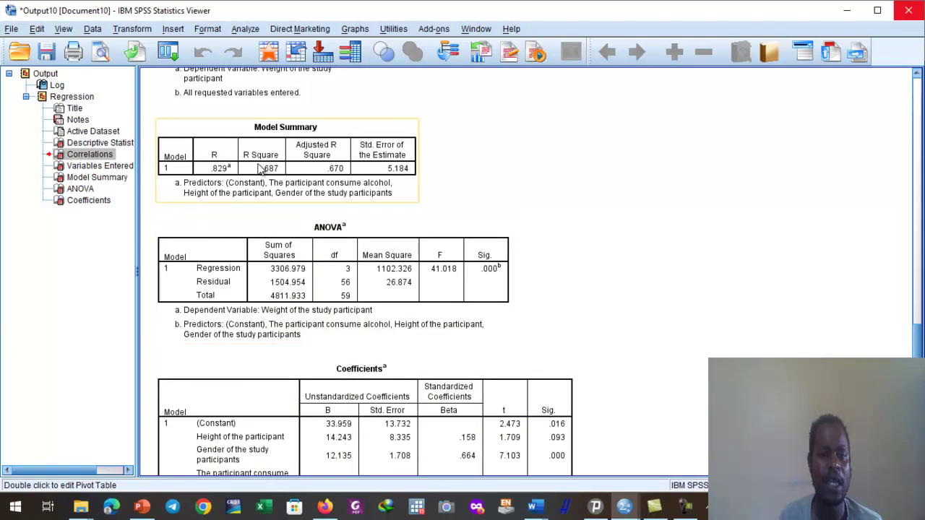
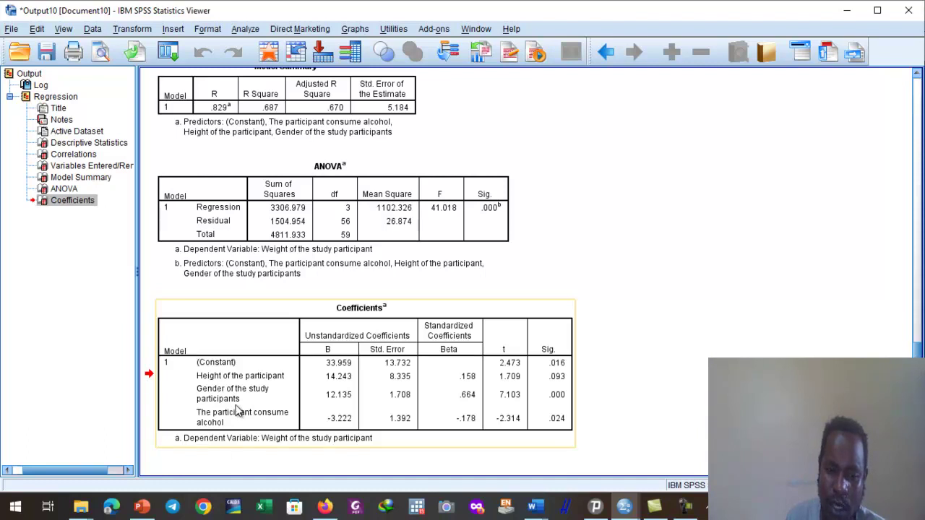
click(547, 422)
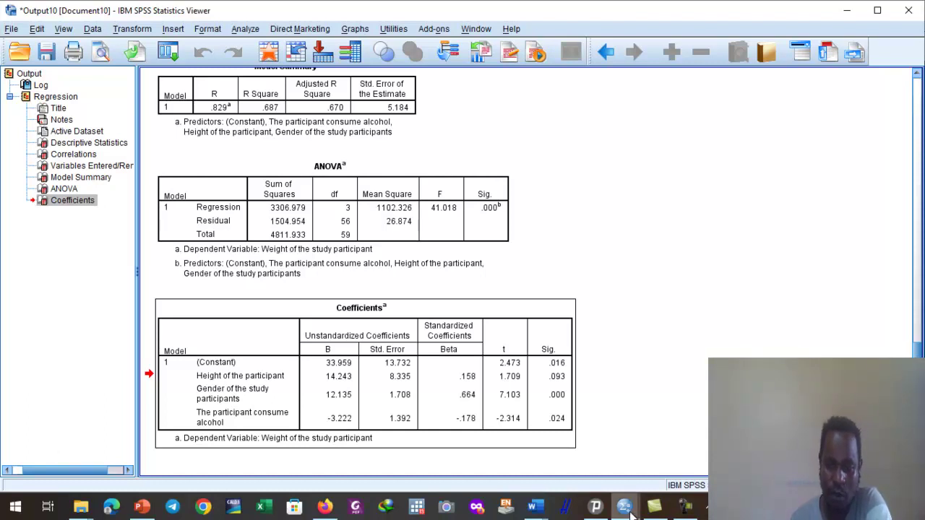
Switch back to the dataset and review the Male and Female codes in the Gender variable's value labels without changing them
mouse_move(627, 508)
click(538, 437)
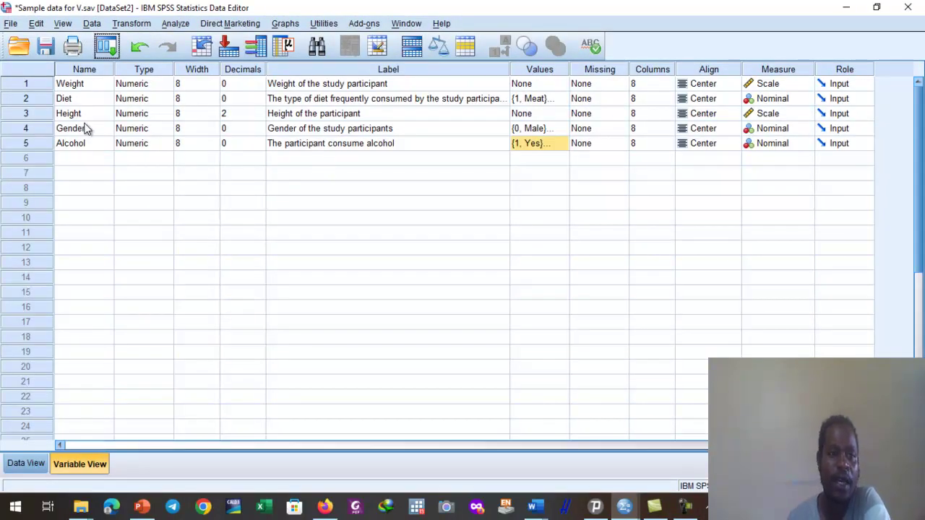
click(555, 128)
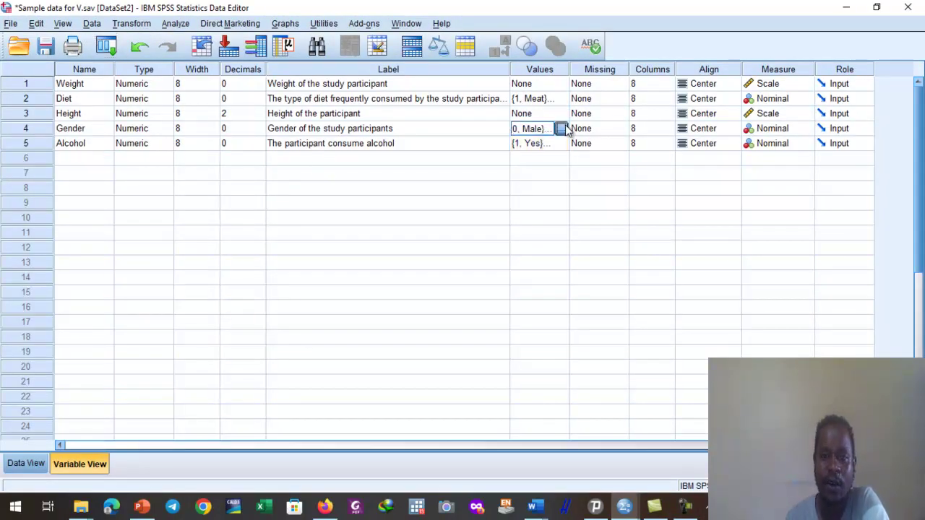
click(562, 128)
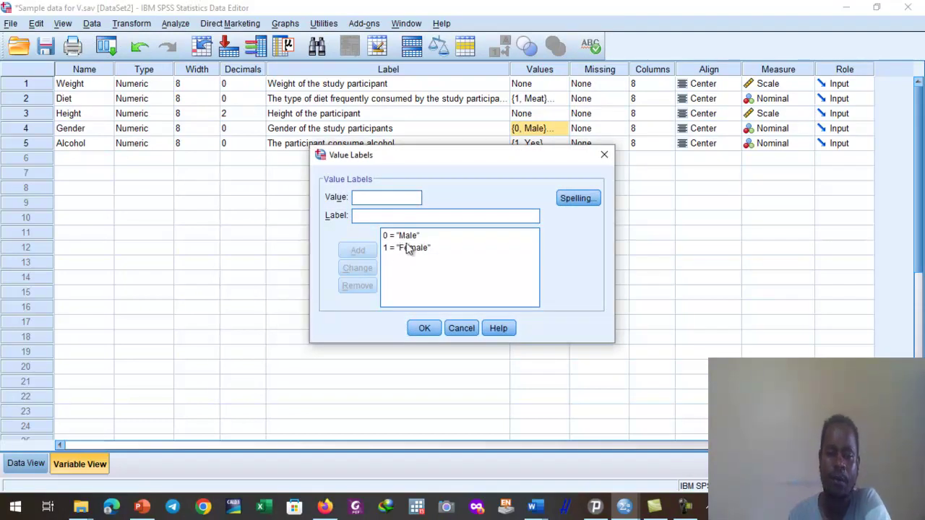
click(400, 258)
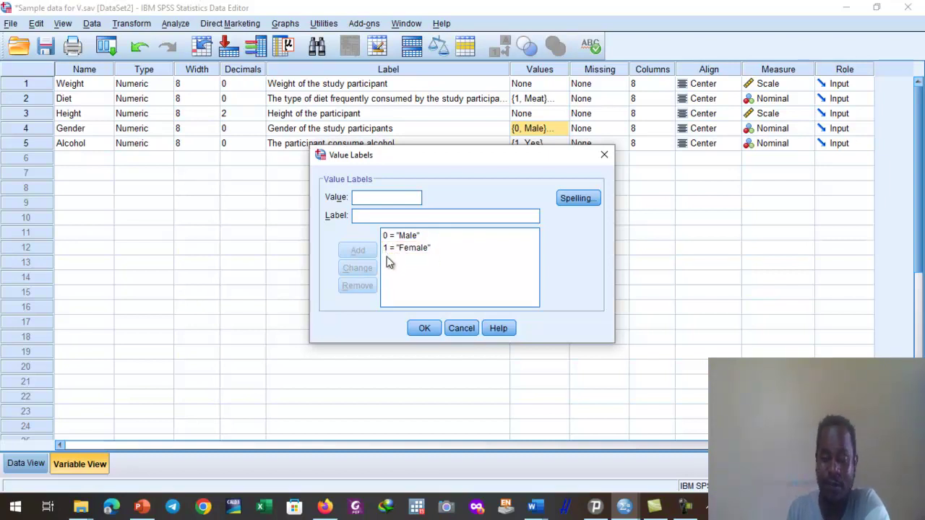
click(390, 238)
click(392, 248)
click(406, 238)
click(398, 251)
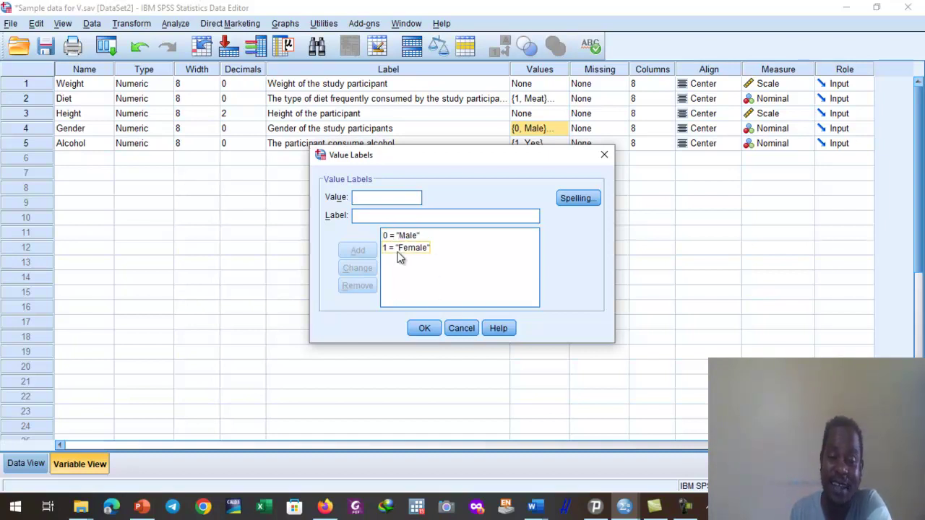
click(424, 235)
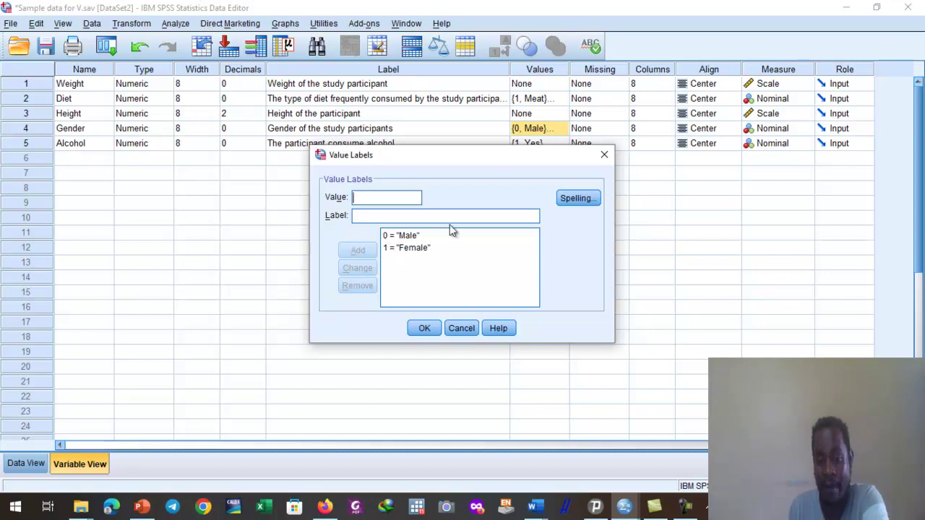
click(425, 328)
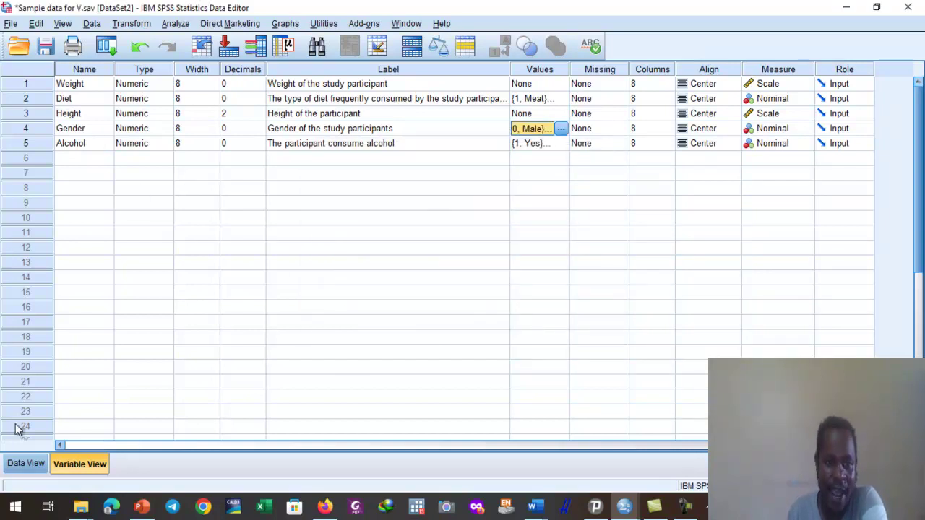
Show the dataset's case values and inspect the Weight entries of the first 16 participants
click(25, 464)
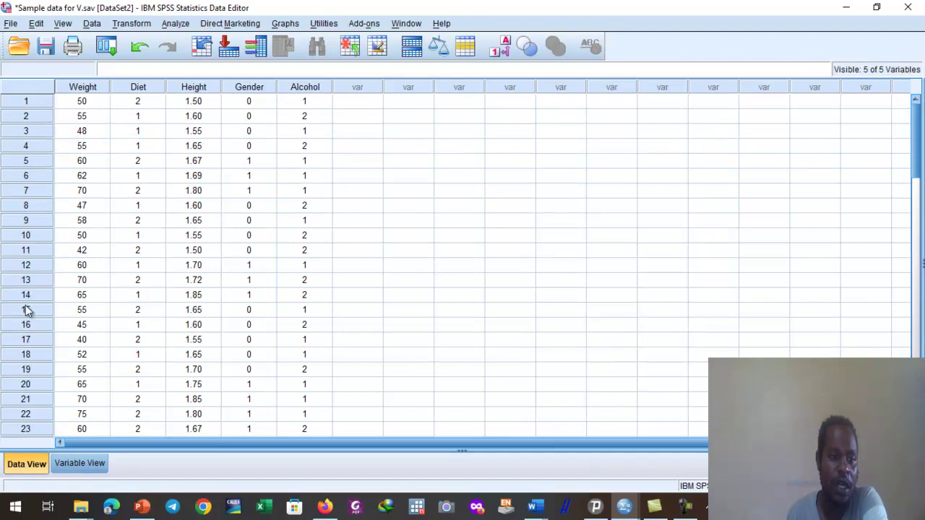
click(82, 102)
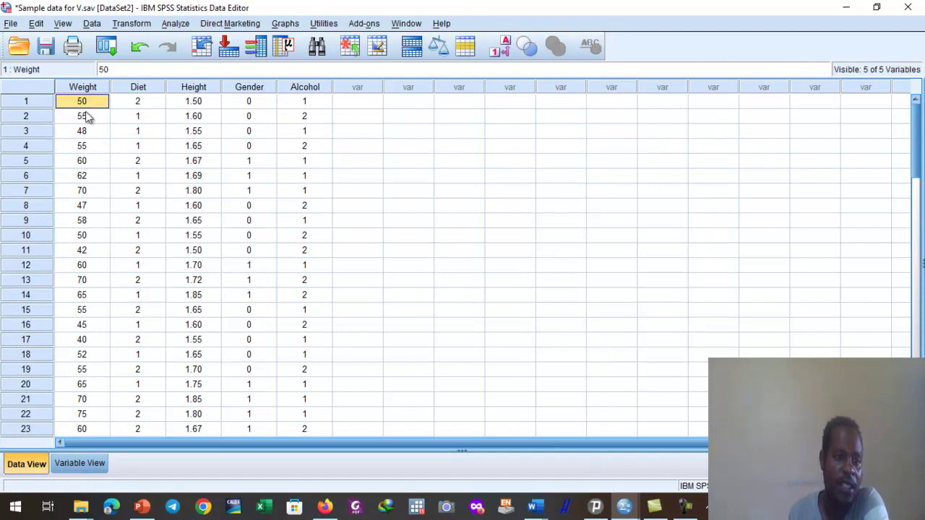
click(80, 120)
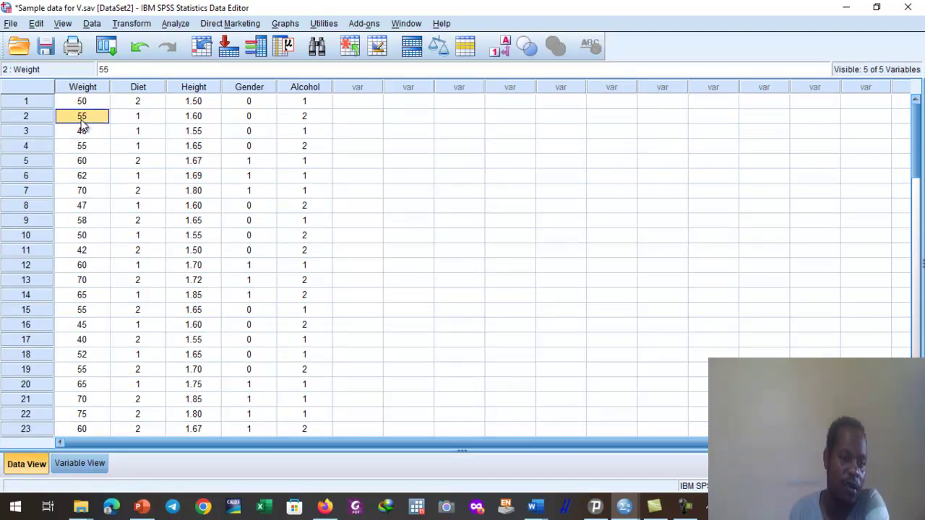
click(93, 104)
click(97, 117)
click(95, 136)
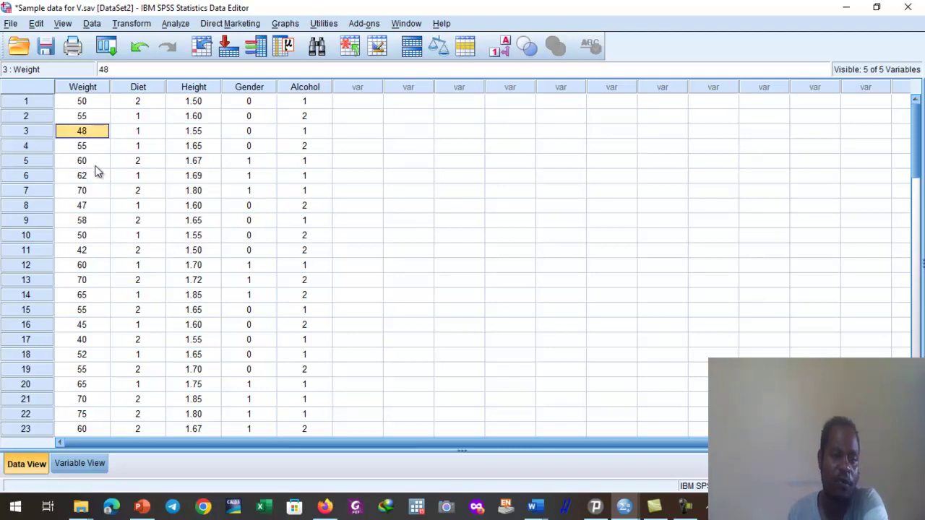
click(95, 169)
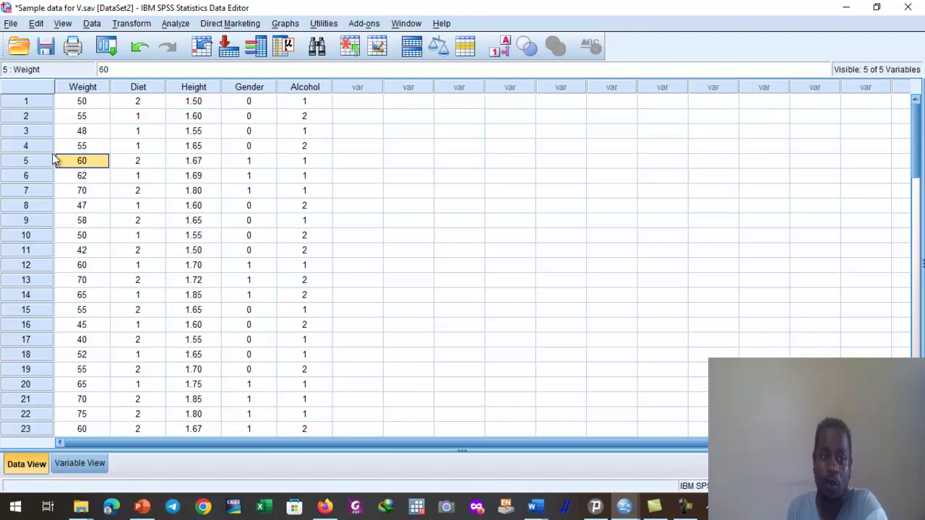
drag(83, 101, 80, 324)
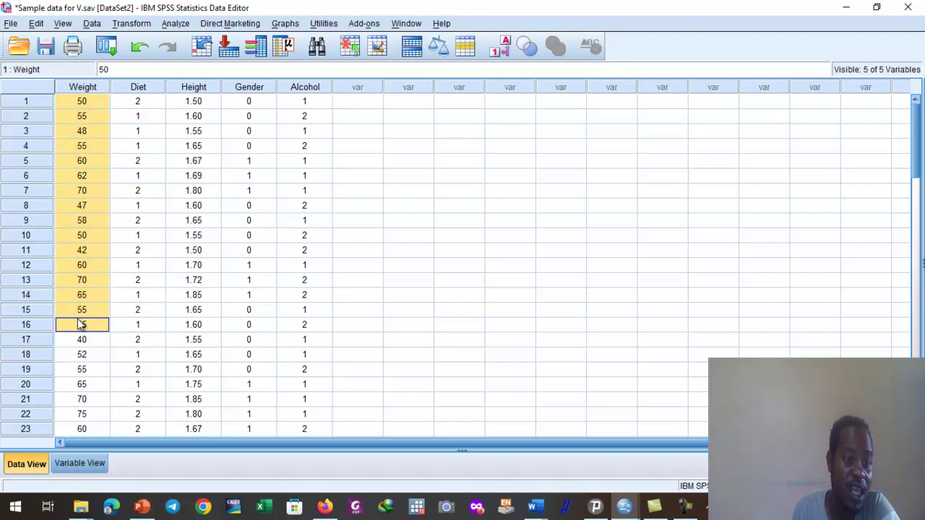
click(80, 135)
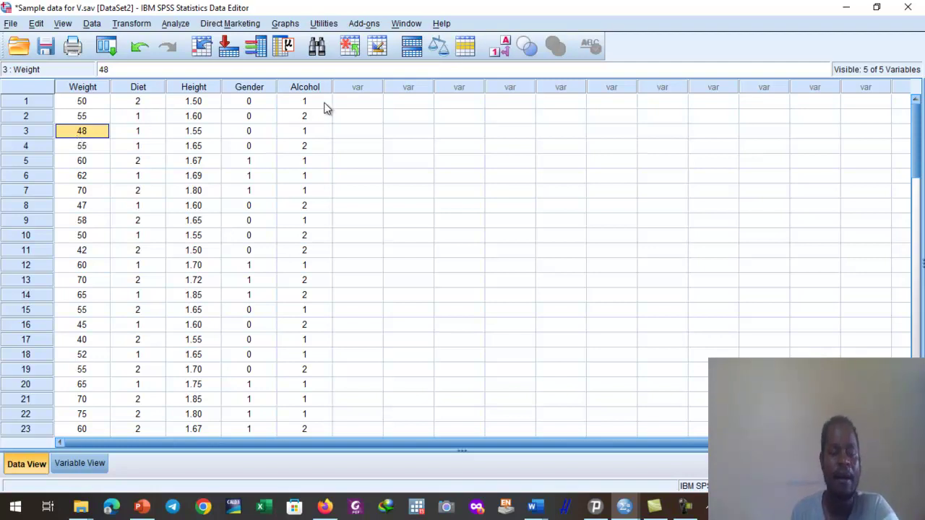
Inspect the Gender codes of the first two cases and the Alcohol code of the first case
click(253, 102)
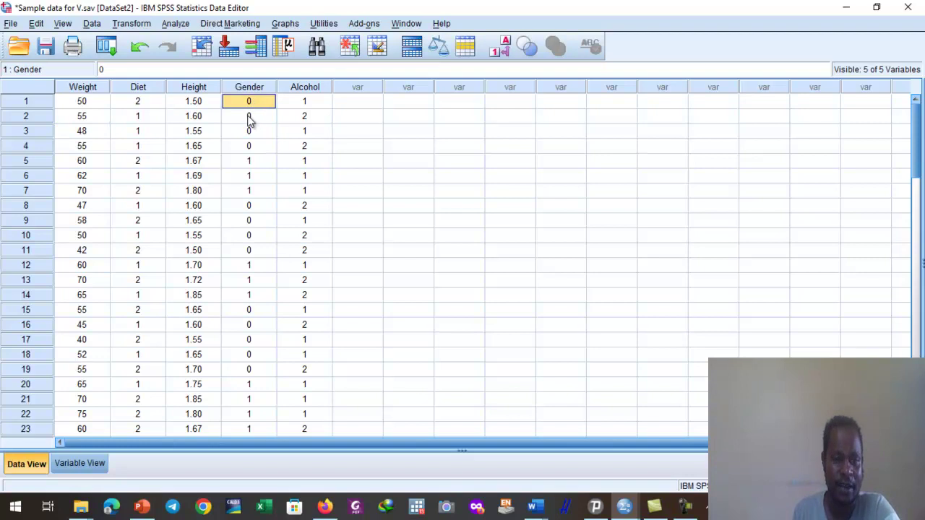
click(249, 117)
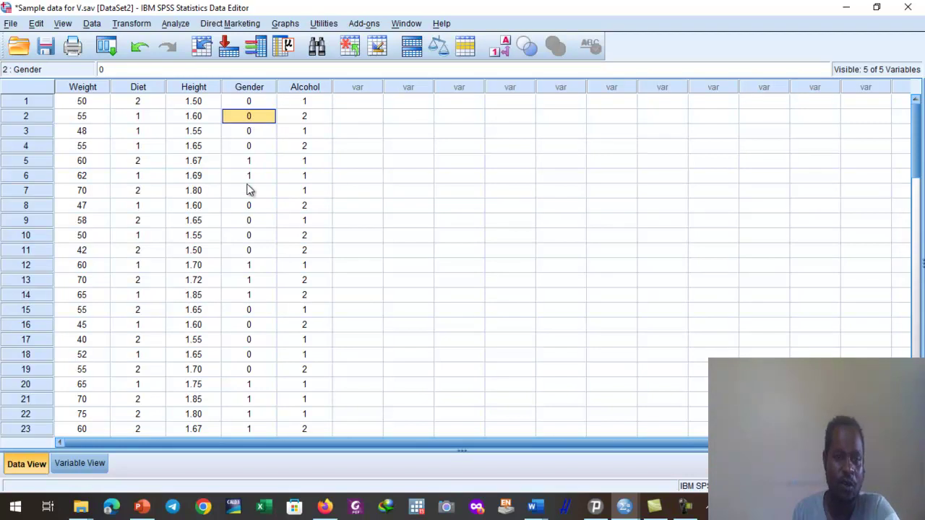
click(254, 106)
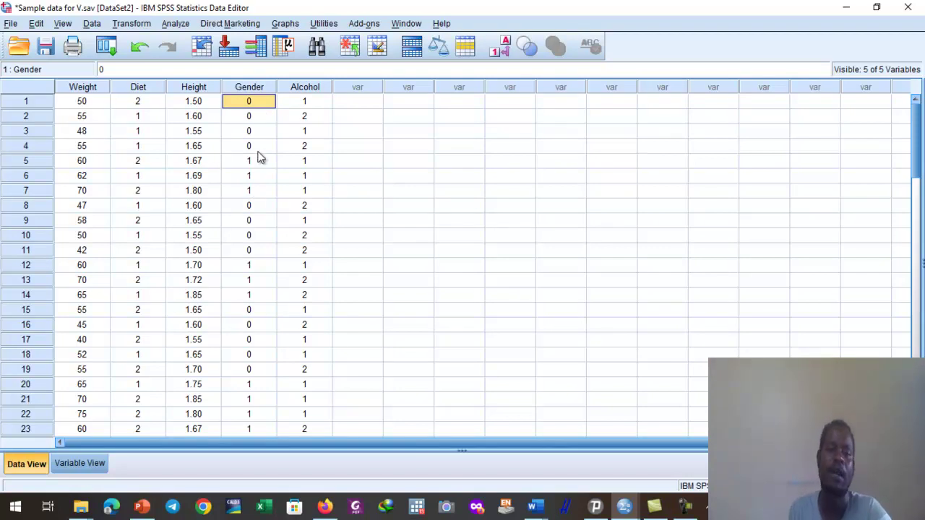
click(305, 107)
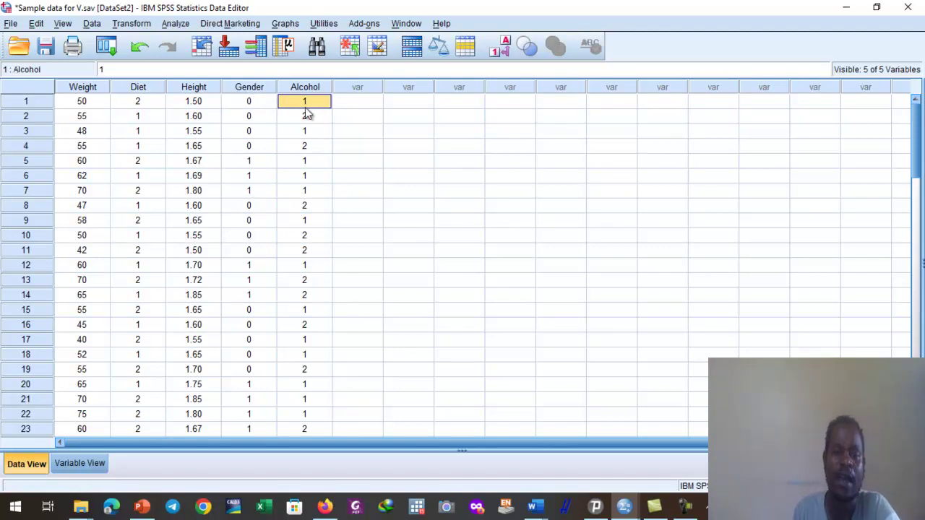
Review the Yes and No codes in the Alcohol variable's value labels without changing them, and select the Alcohol variable
click(81, 463)
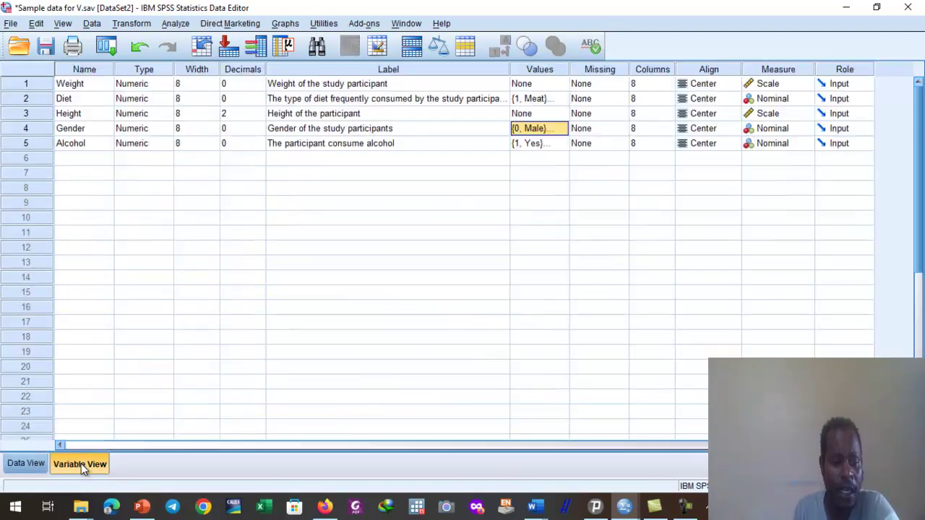
click(560, 143)
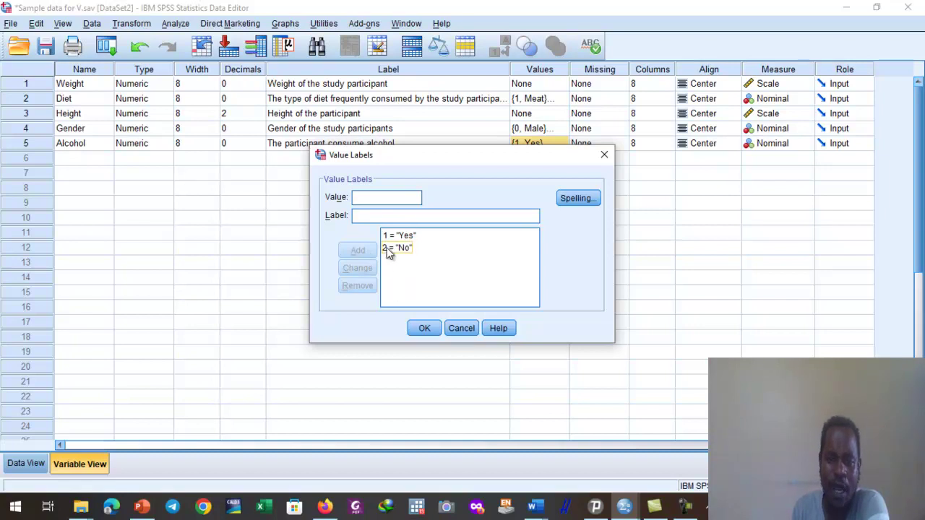
click(424, 329)
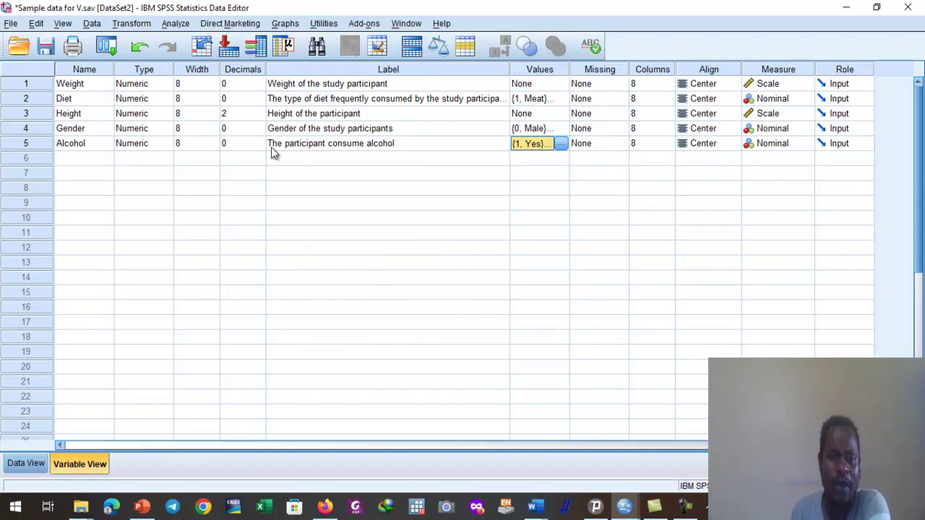
click(66, 147)
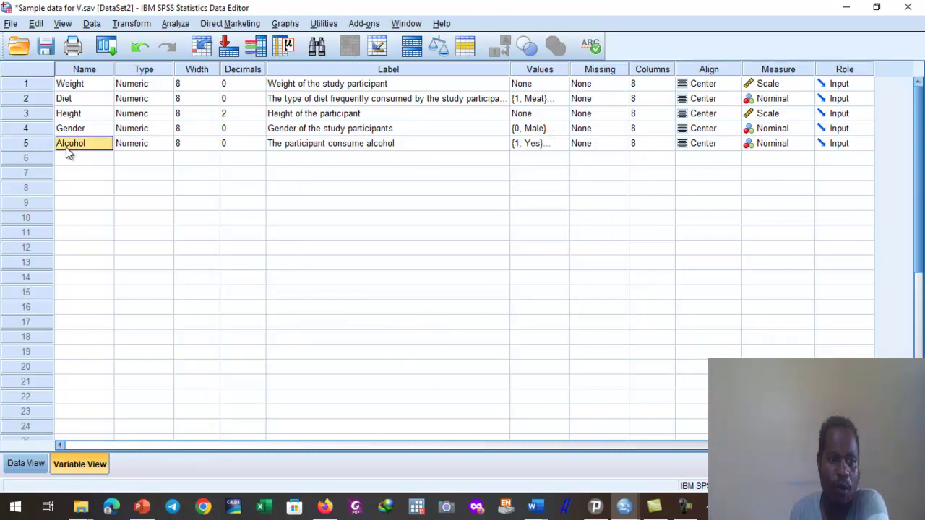
Return to the dataset's case values and inspect the Alcohol codes of the first 18 participants
click(29, 466)
click(304, 116)
drag(304, 101, 309, 269)
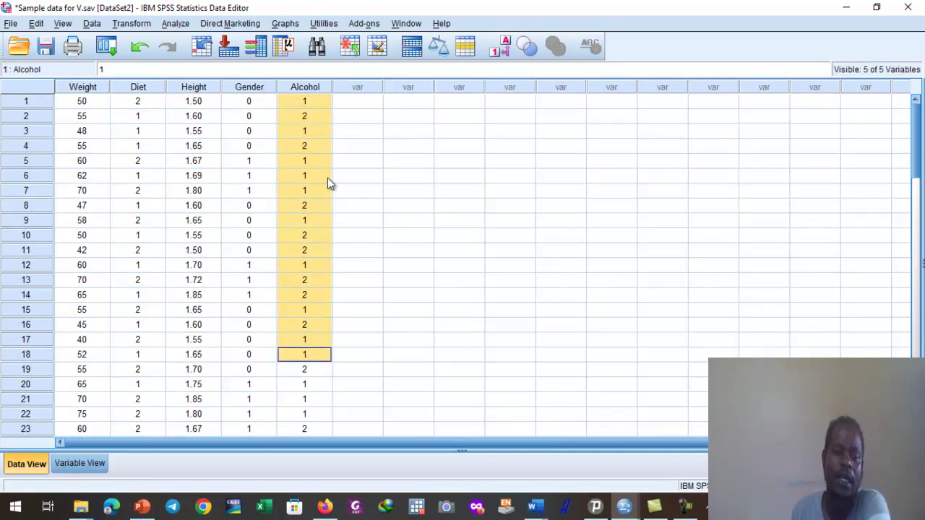
click(311, 103)
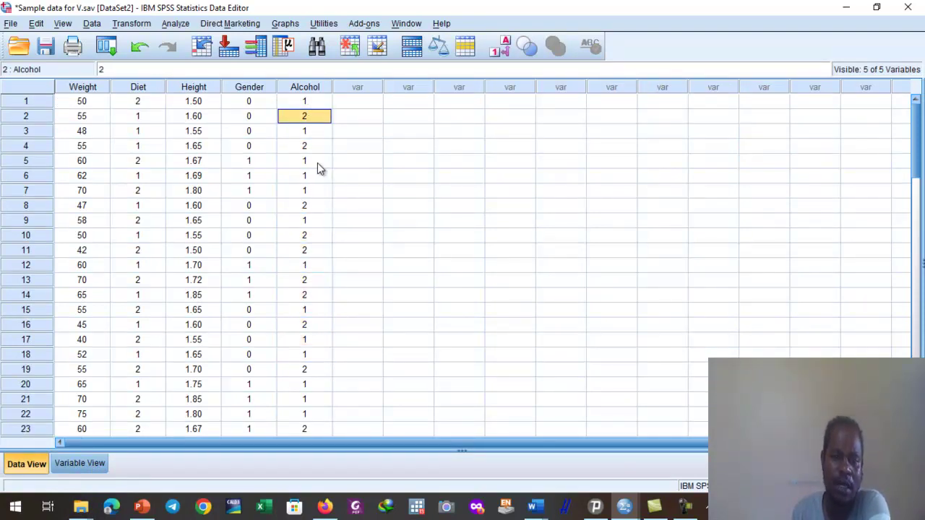
drag(306, 101, 309, 329)
click(305, 267)
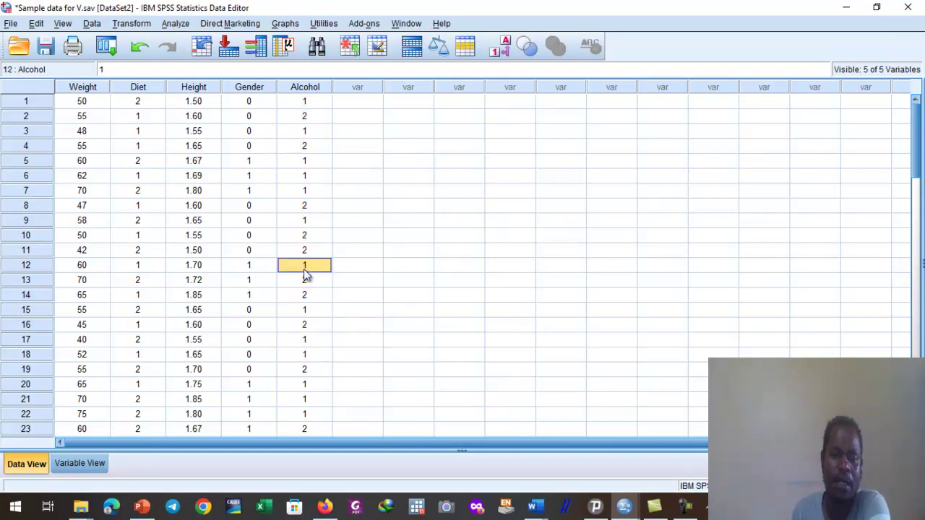
click(305, 105)
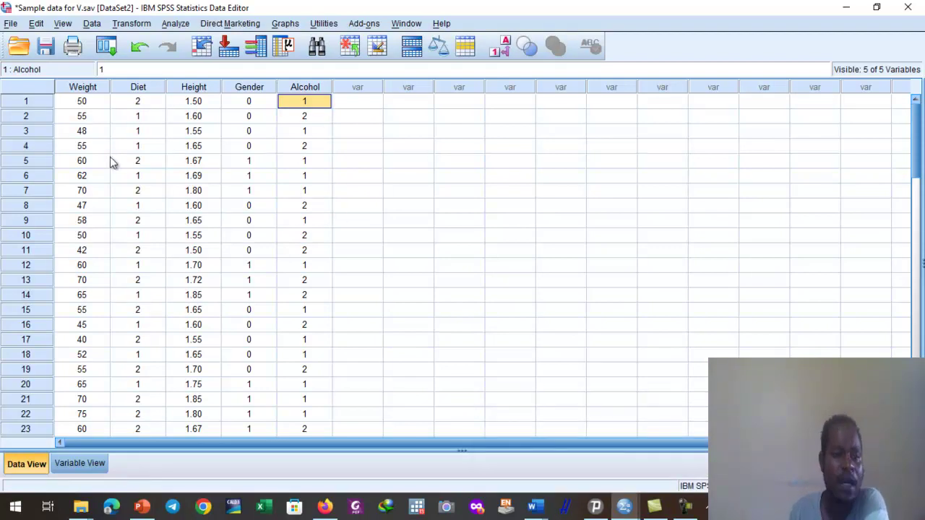
Inspect the first participant's Height entry and the Weight entries of the first group of participants
click(196, 102)
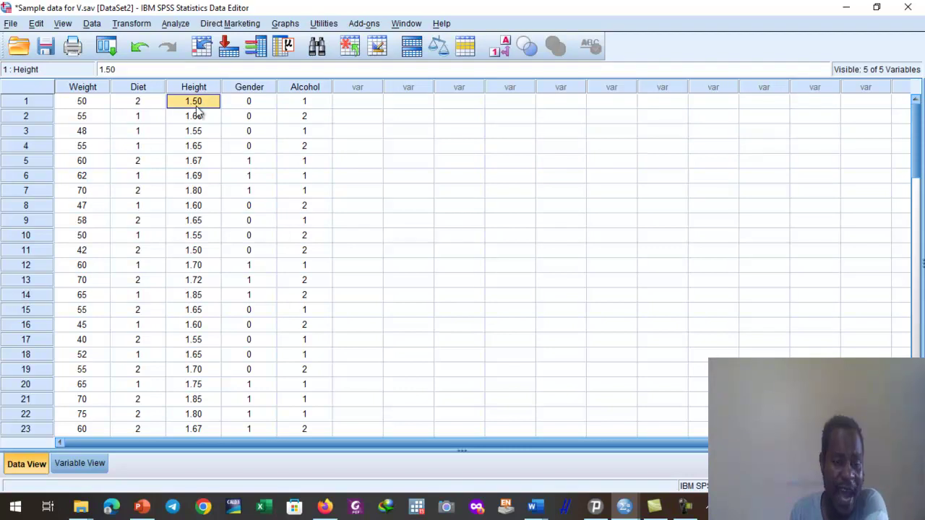
click(83, 104)
drag(83, 103, 78, 372)
click(82, 160)
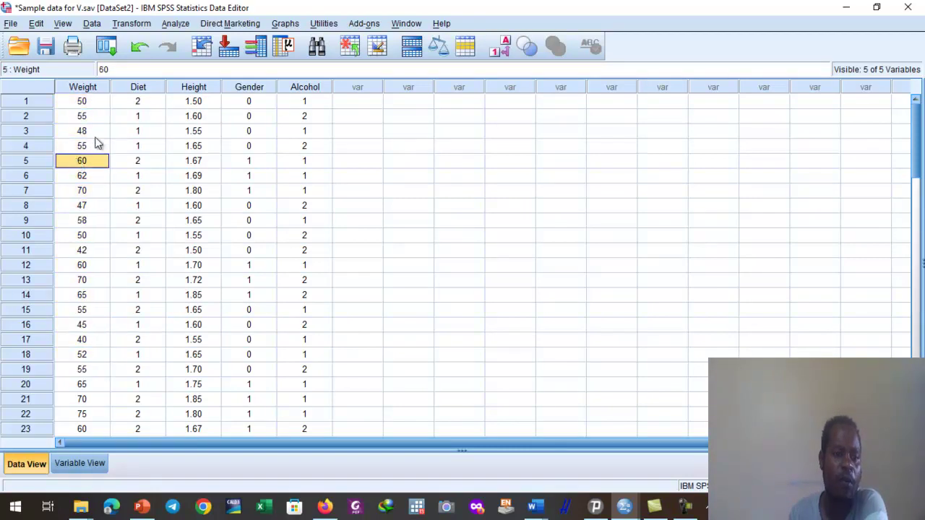
Inspect the Height entries of the first 20 participants, stepping through the first three cases individually
drag(194, 101, 174, 373)
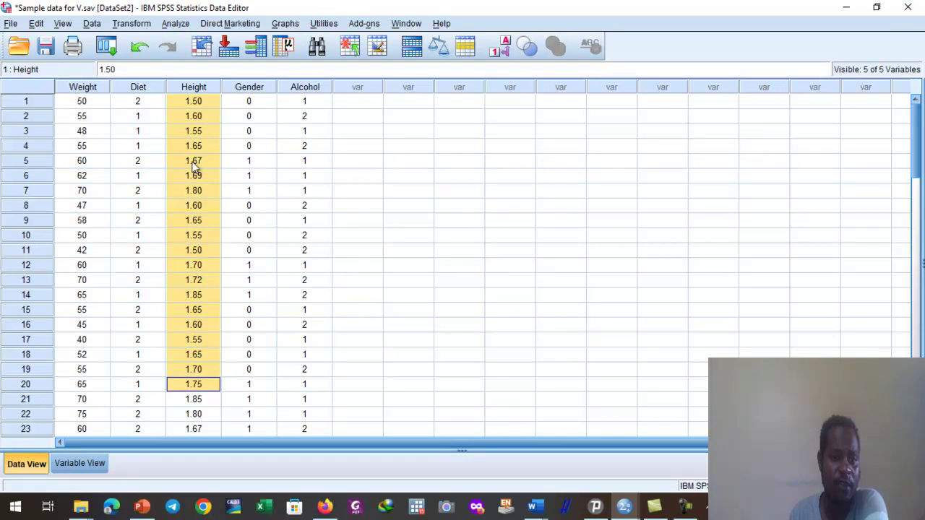
click(191, 114)
click(196, 103)
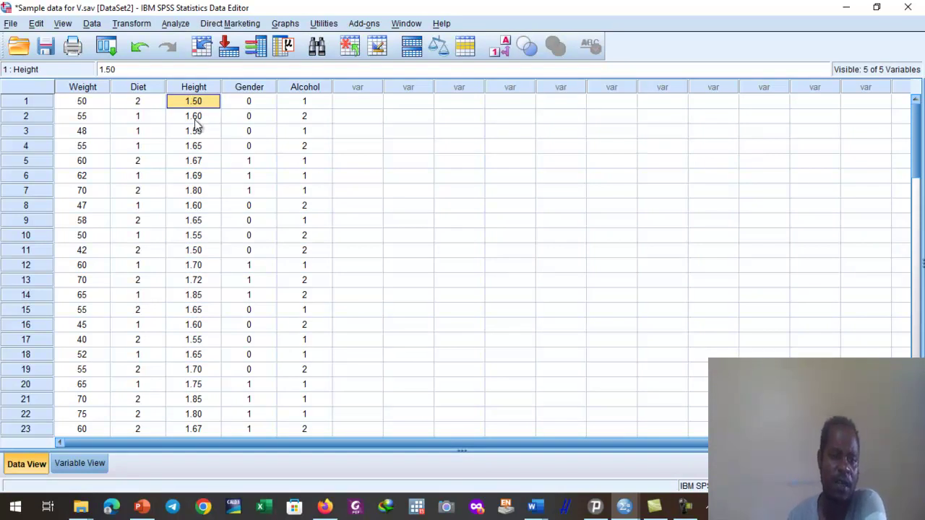
key(Down)
key(Down)
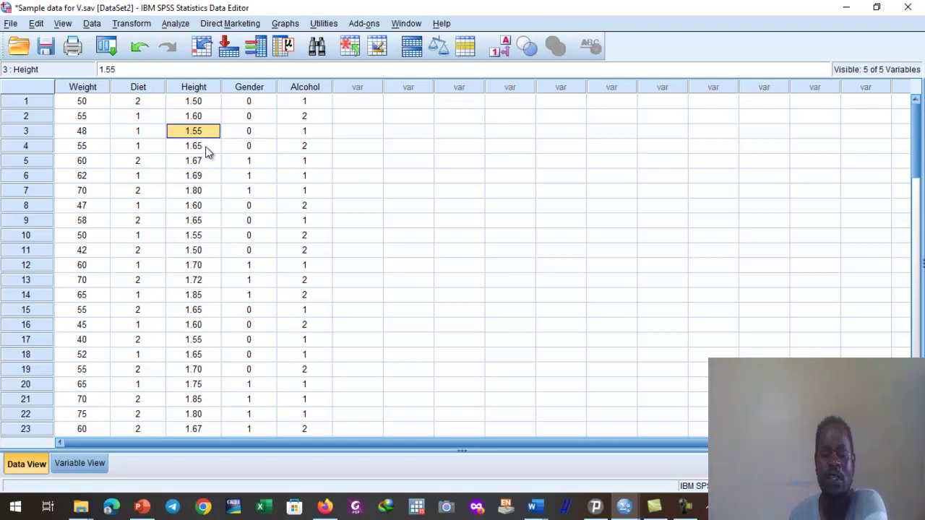
drag(204, 105, 195, 325)
click(205, 148)
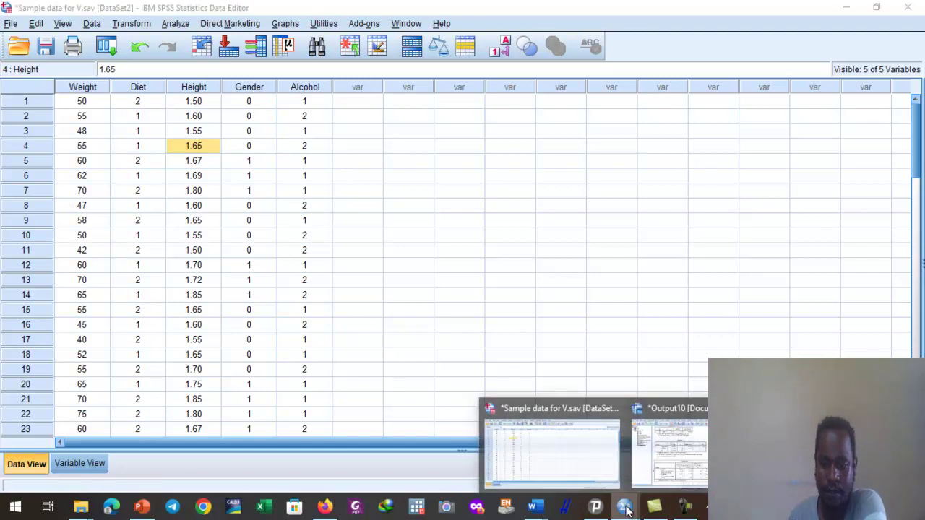
Return to the regression output and examine the height and gender rows of the Coefficients table
click(672, 445)
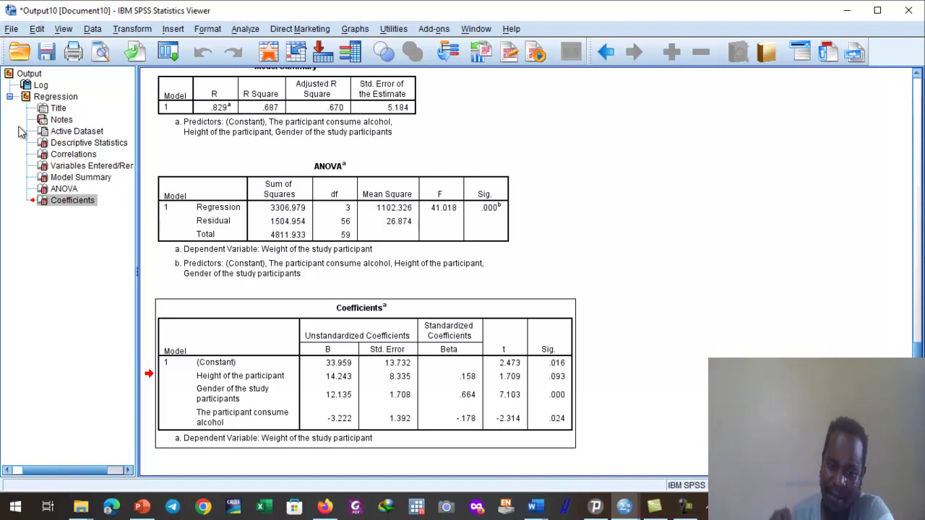
click(495, 385)
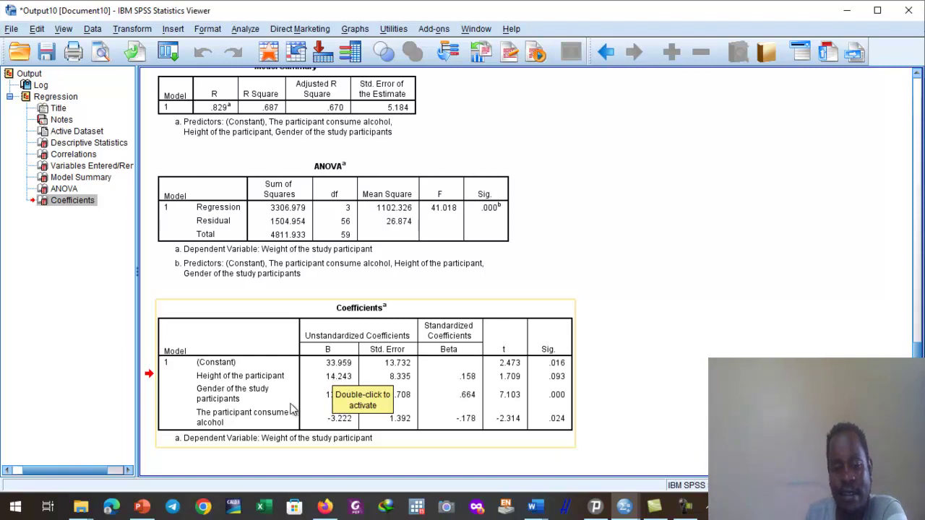
click(325, 384)
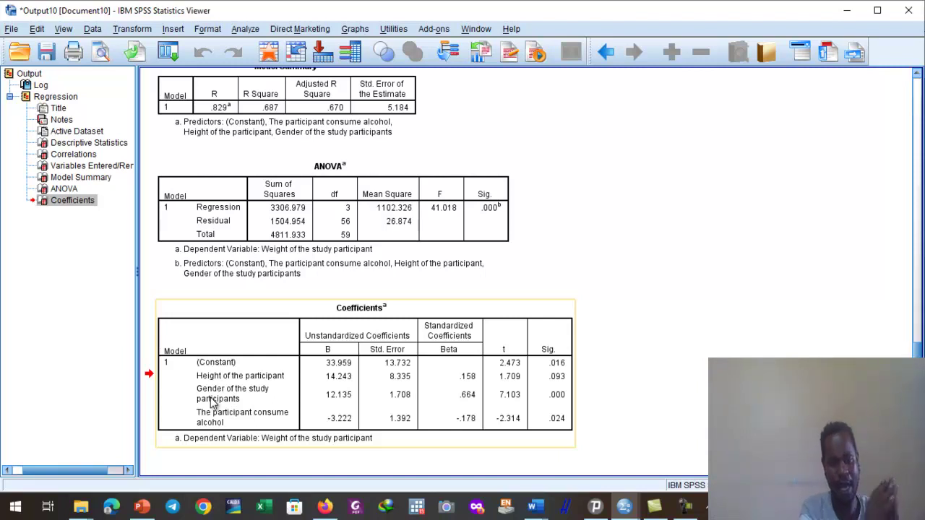
click(17, 414)
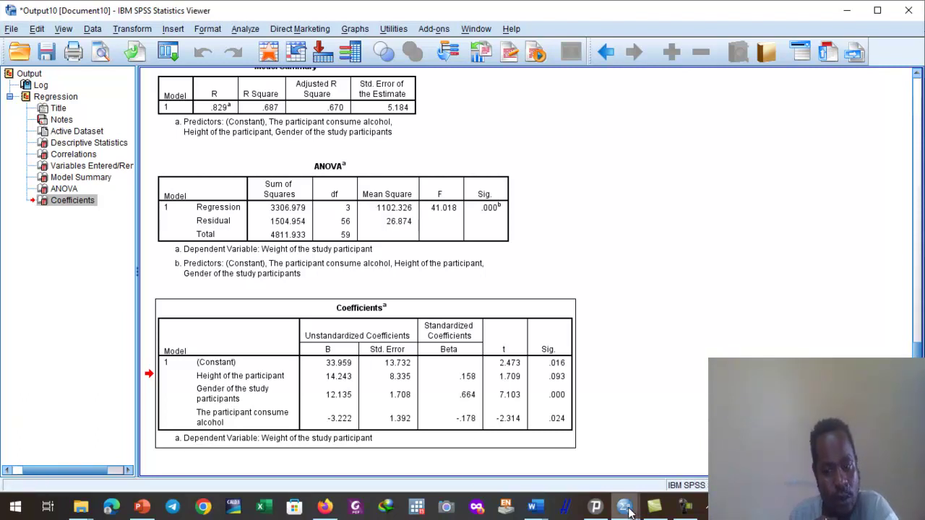
Switch to the dataset's variable definitions and review the Male and Female codes in the Gender variable's value labels
mouse_move(626, 510)
click(543, 453)
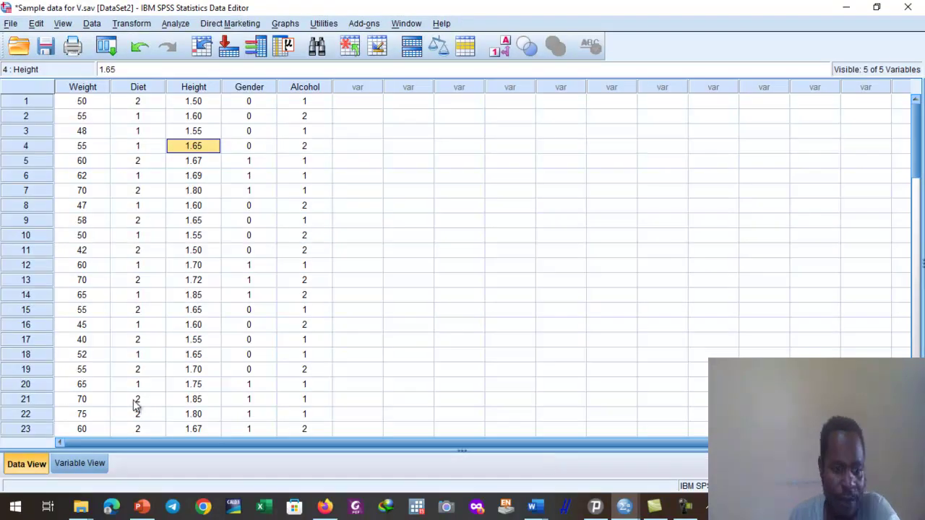
click(96, 468)
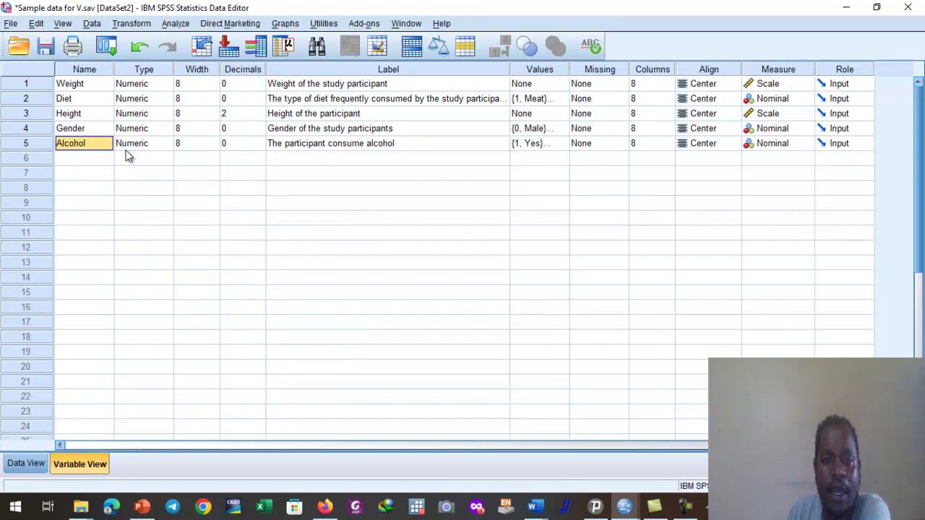
click(70, 132)
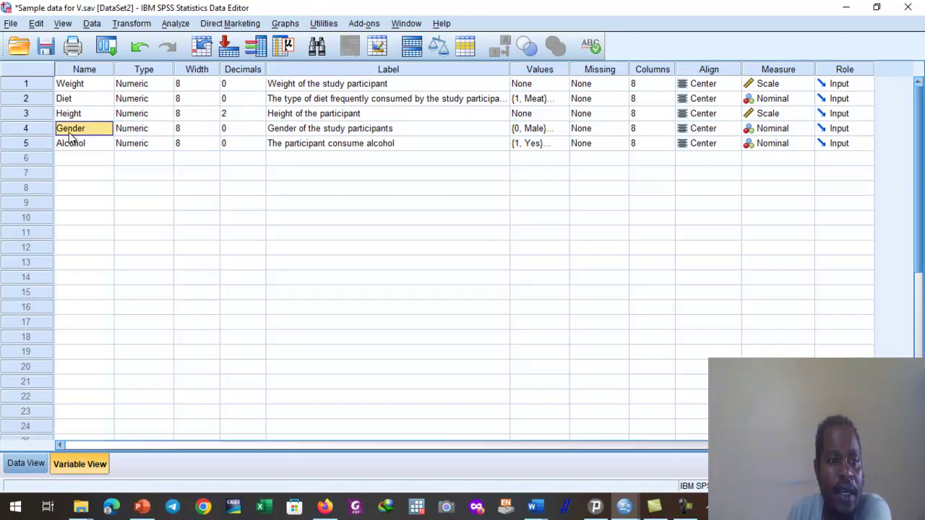
click(566, 128)
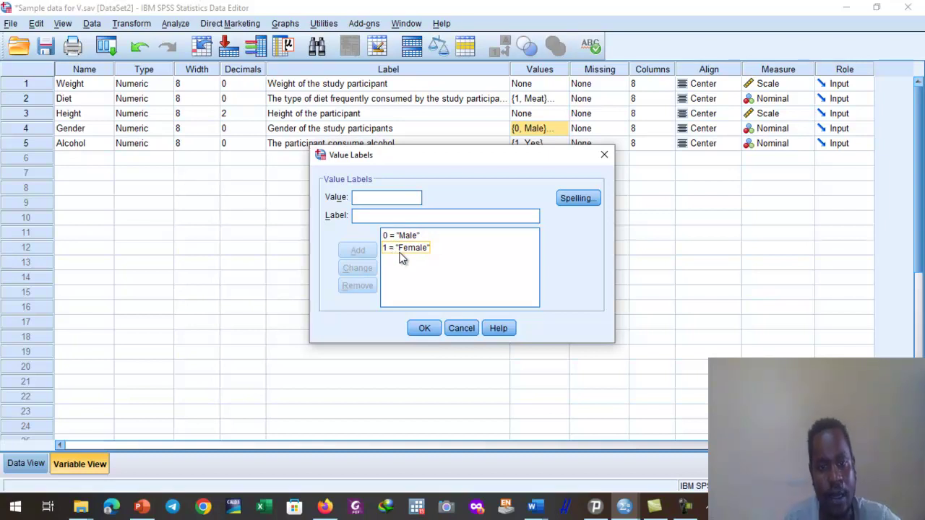
click(603, 155)
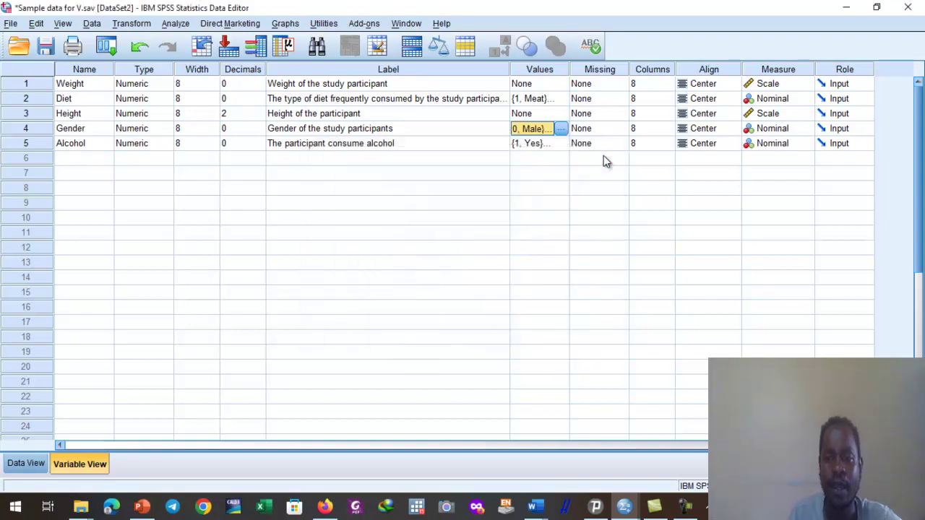
Examine the predictors' significance in the output's Coefficients table, and recheck the Gender value labels in the dataset
mouse_move(626, 515)
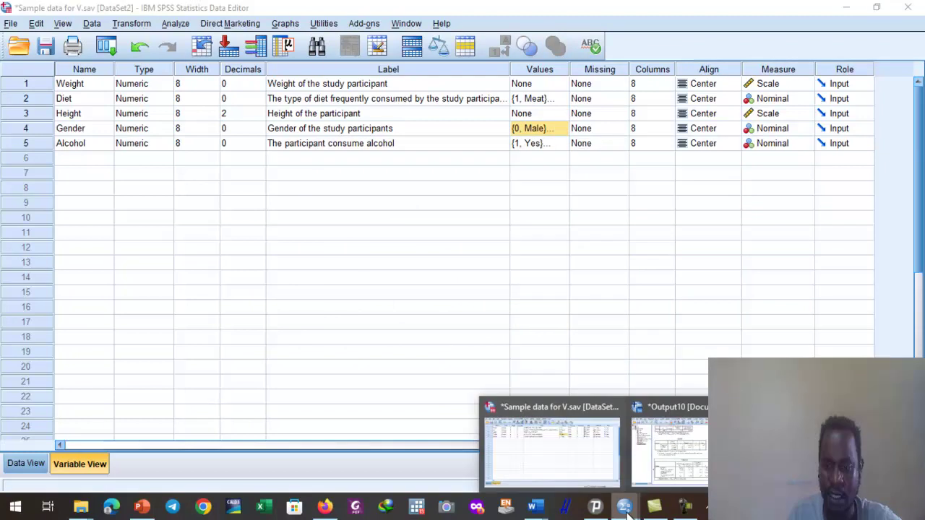
click(692, 474)
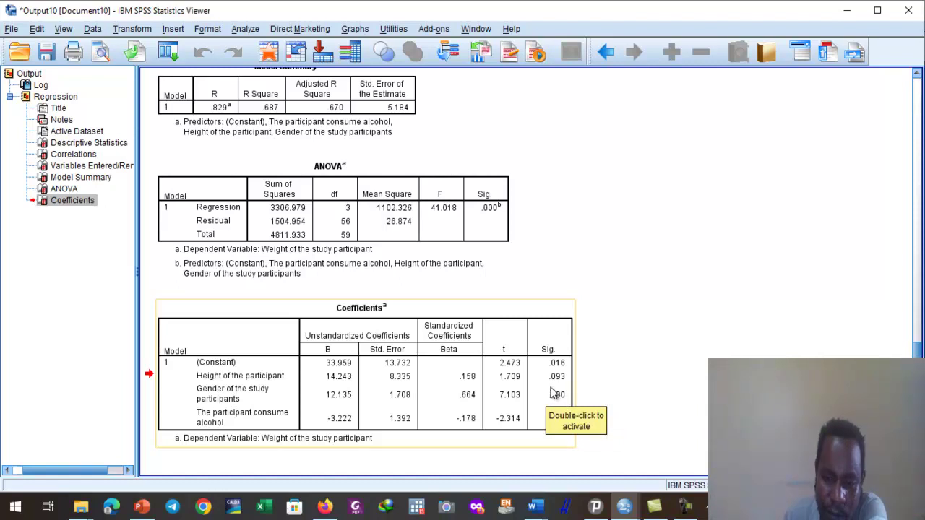
click(624, 506)
click(584, 479)
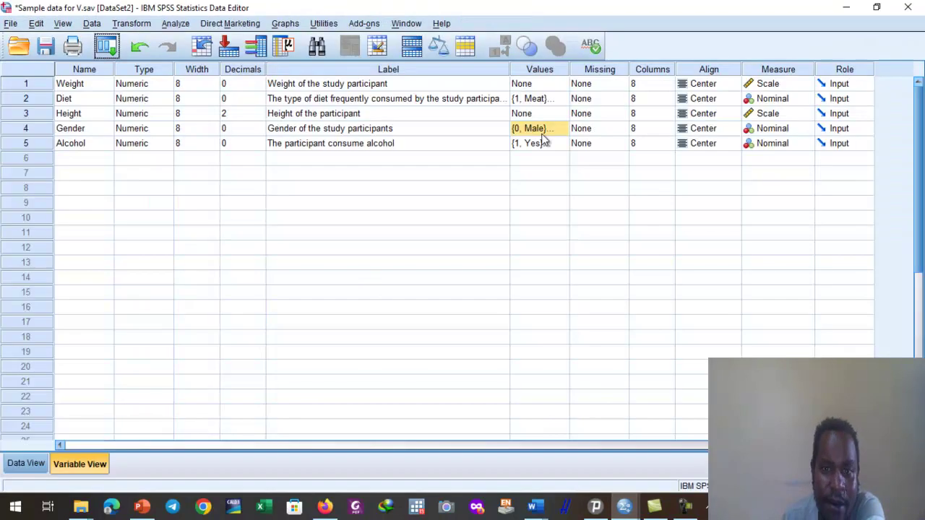
click(566, 128)
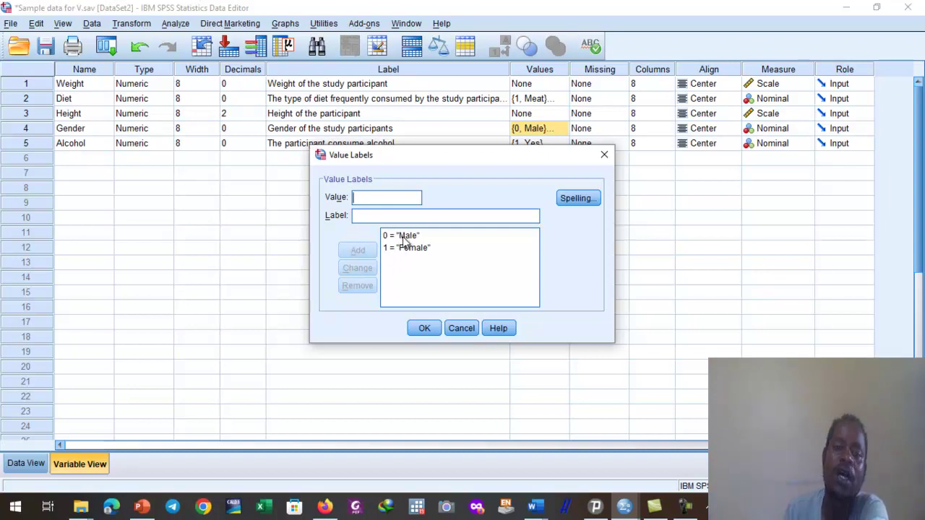
click(604, 155)
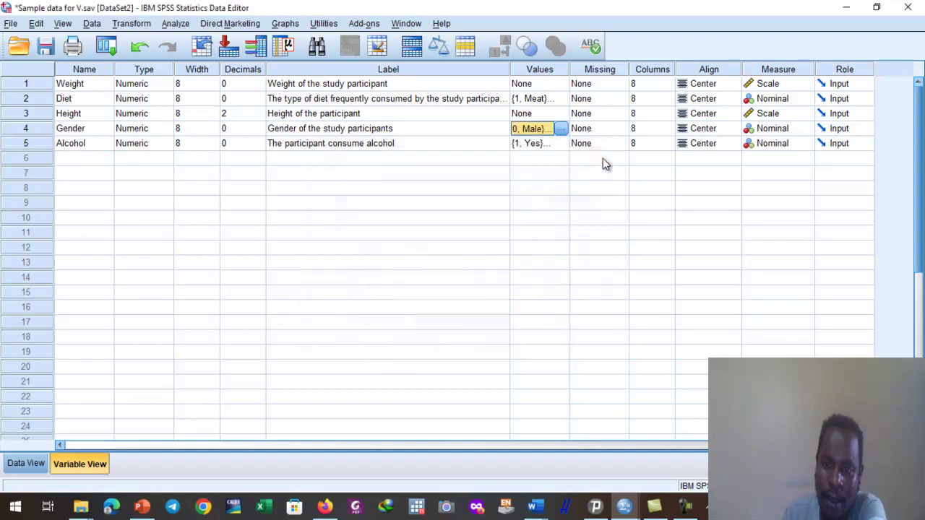
Examine the alcohol row of the Coefficients table, and review the Yes and No codes in the dataset's Alcohol value labels
mouse_move(624, 506)
click(675, 466)
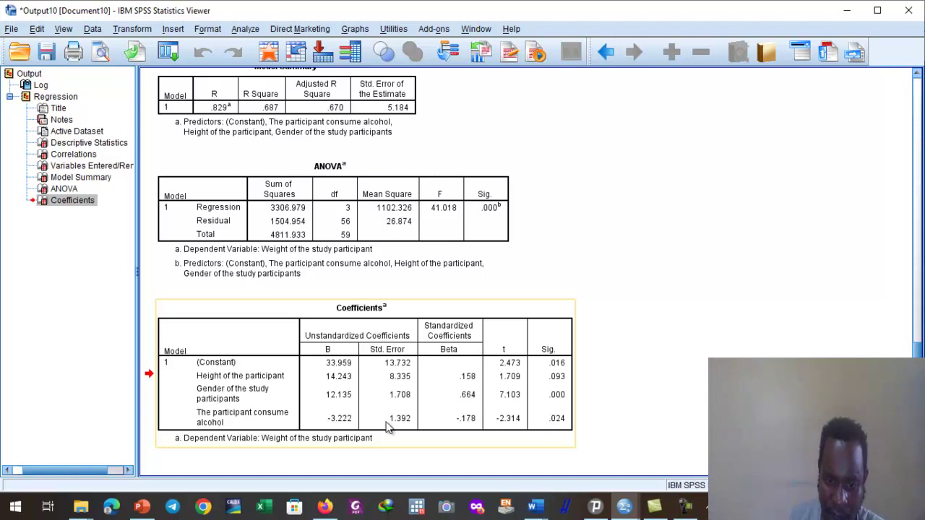
mouse_move(624, 506)
click(580, 462)
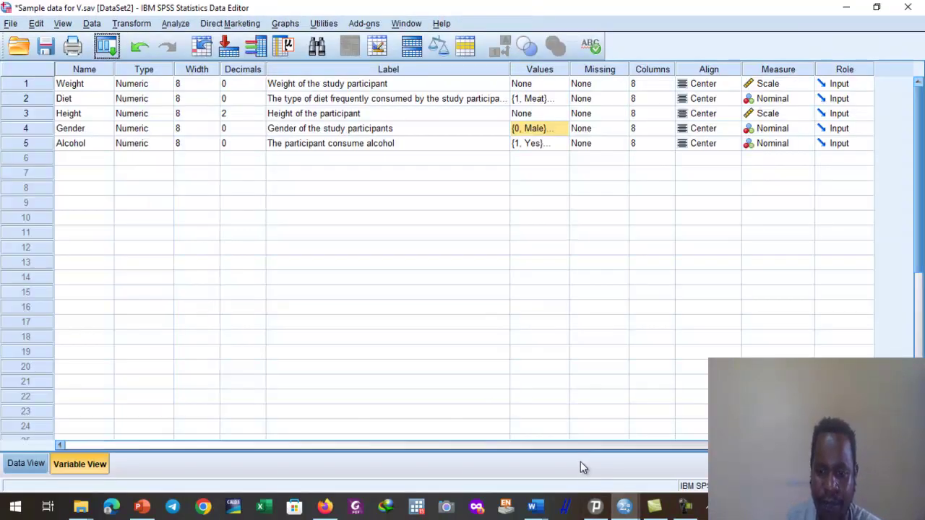
click(567, 145)
click(562, 144)
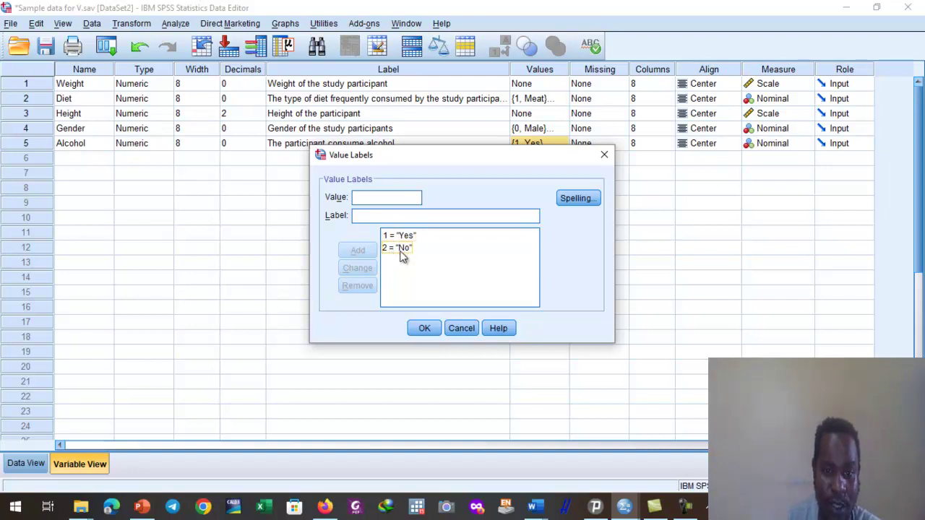
click(418, 198)
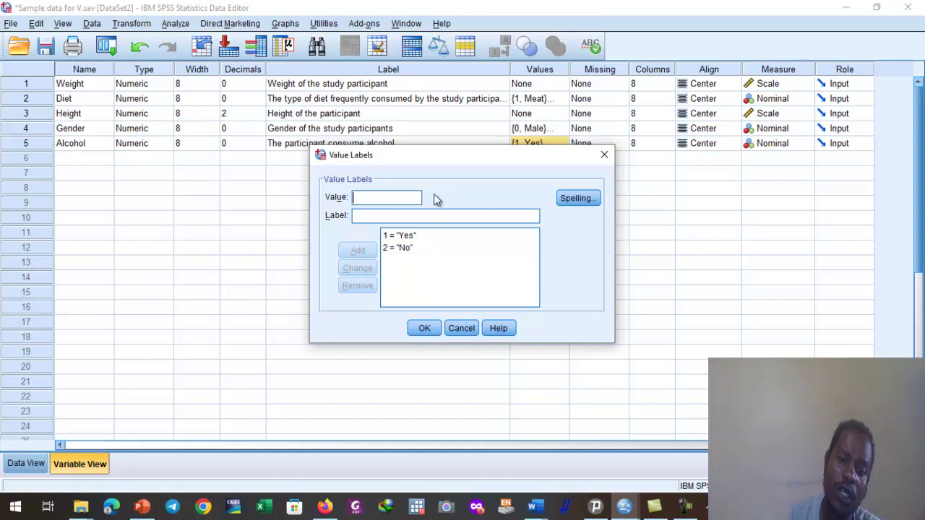
click(405, 250)
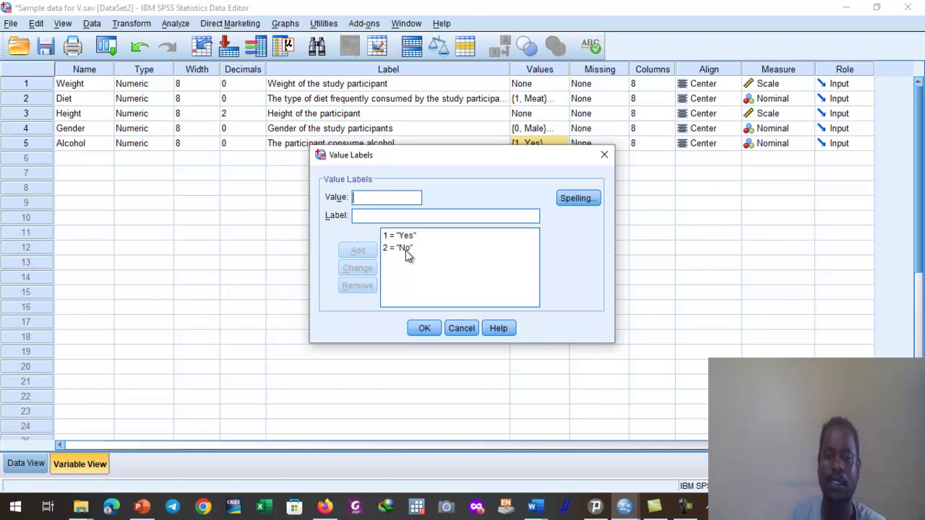
click(604, 155)
Return to the regression output and examine the unstandardized coefficient for alcohol consumption in the Coefficients table
mouse_move(625, 506)
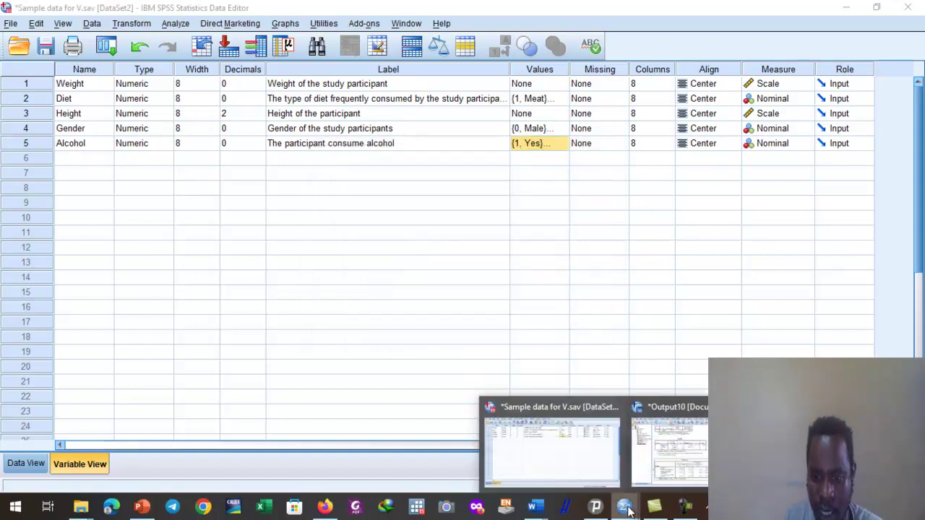
click(656, 475)
click(296, 423)
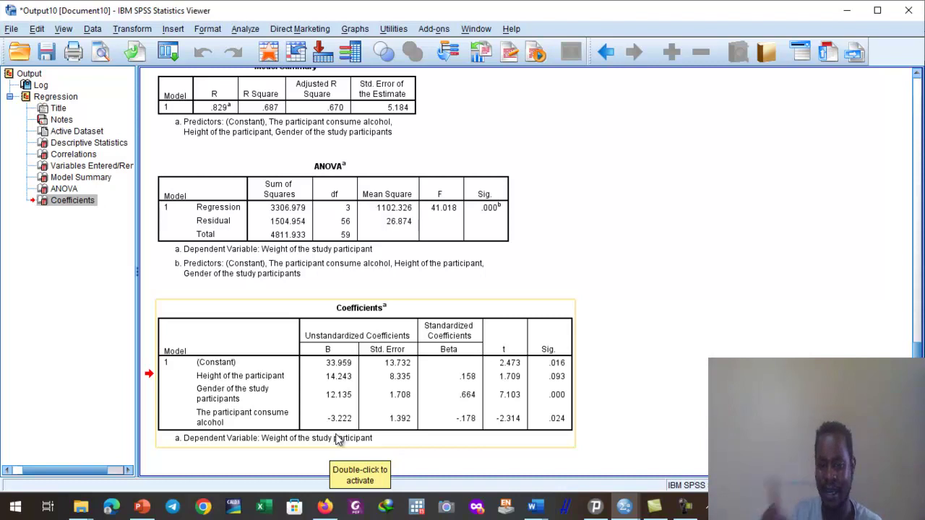
Switch to the dataset and recheck how Yes and No are coded in the Alcohol variable's value labels
mouse_move(629, 506)
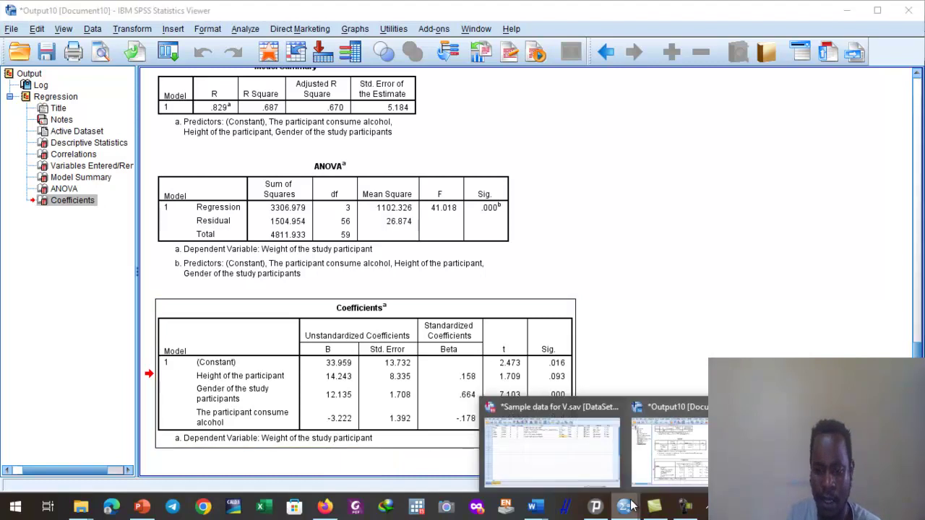
click(590, 459)
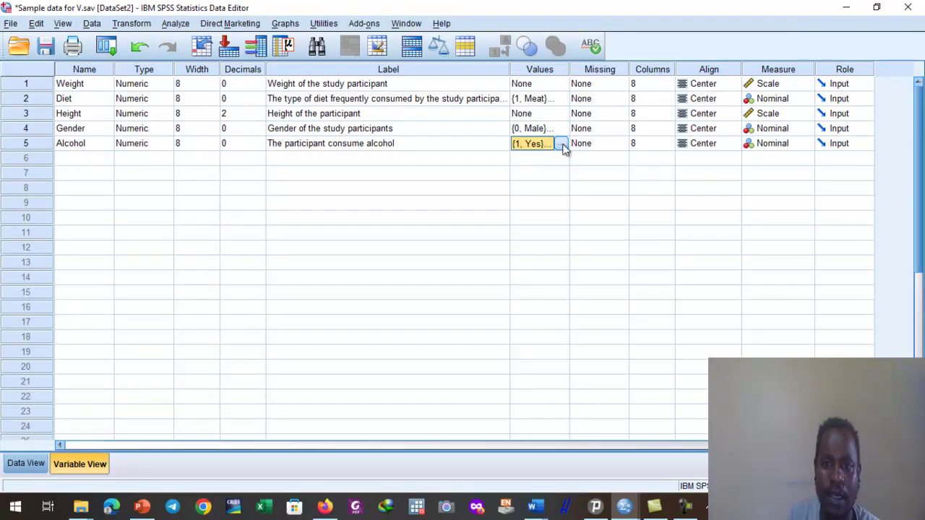
click(560, 143)
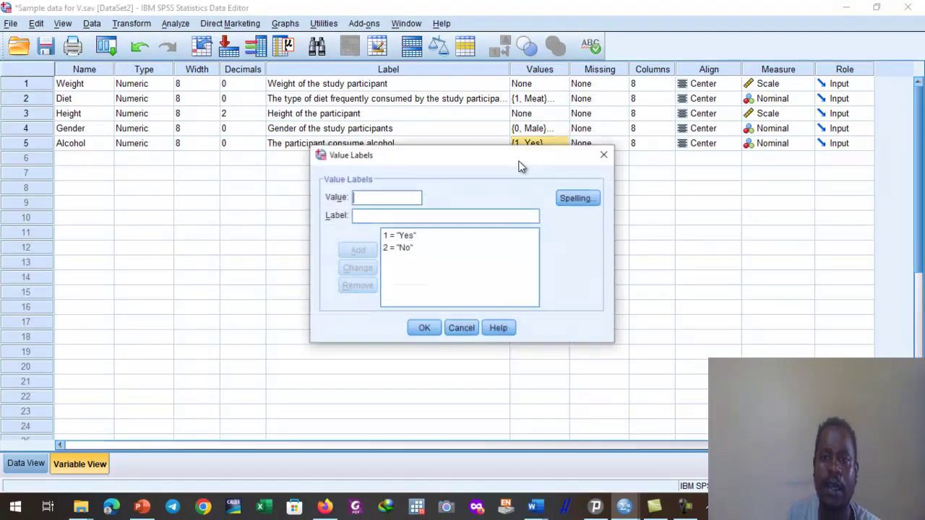
click(402, 236)
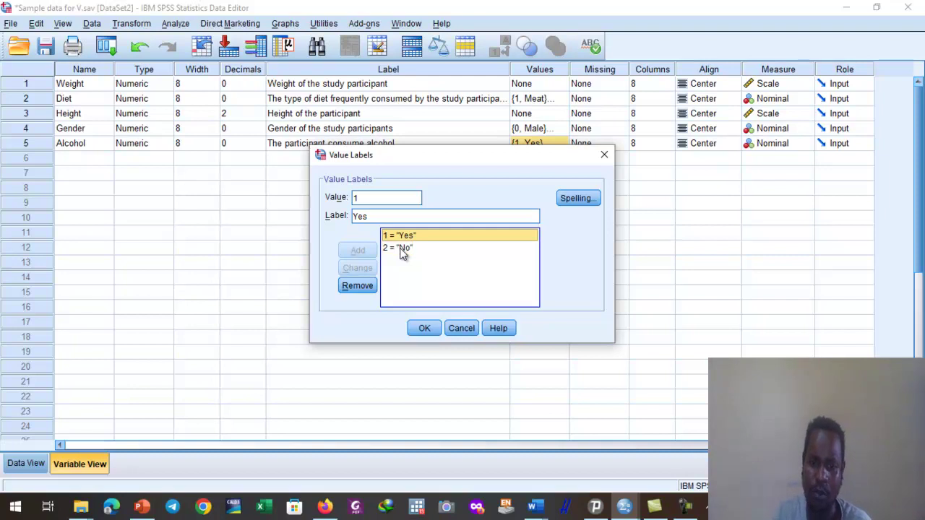
click(433, 333)
Go back to the regression output and compare the alcohol coefficient with the other predictors in the Coefficients table
mouse_move(624, 507)
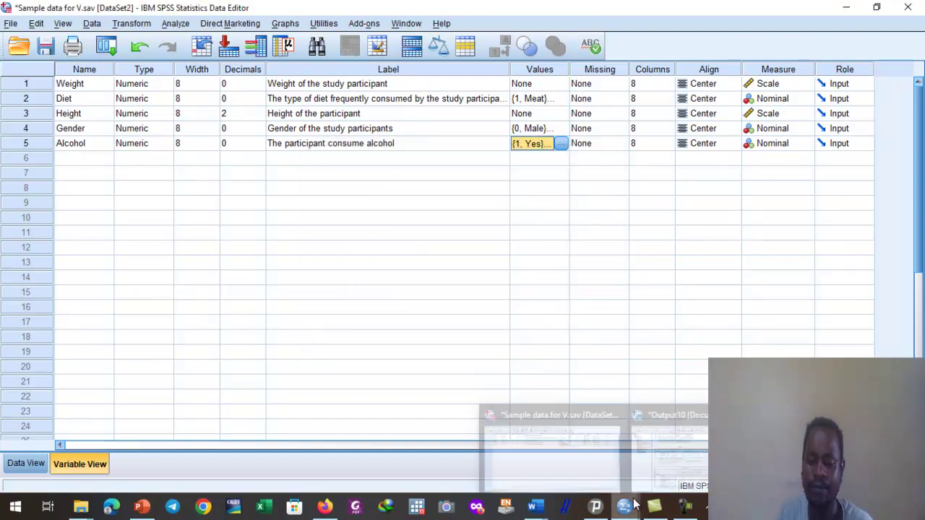
click(697, 462)
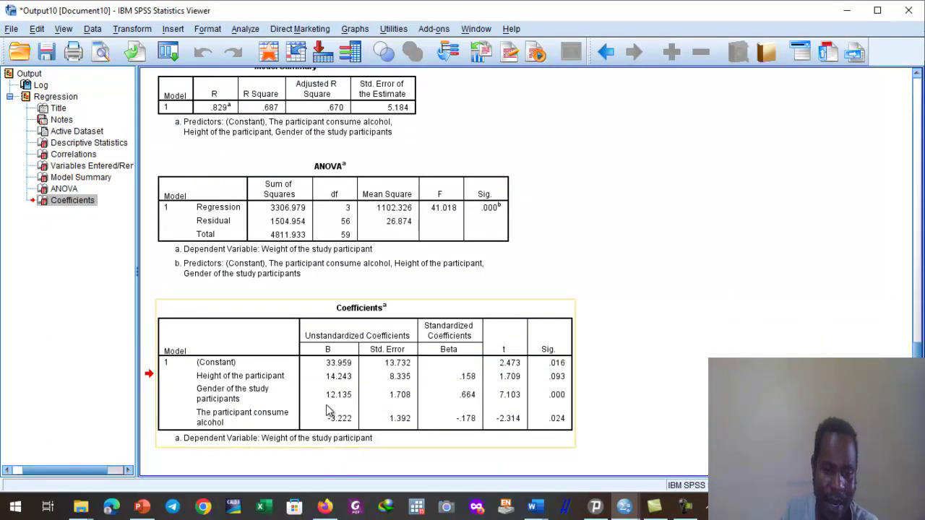
click(341, 437)
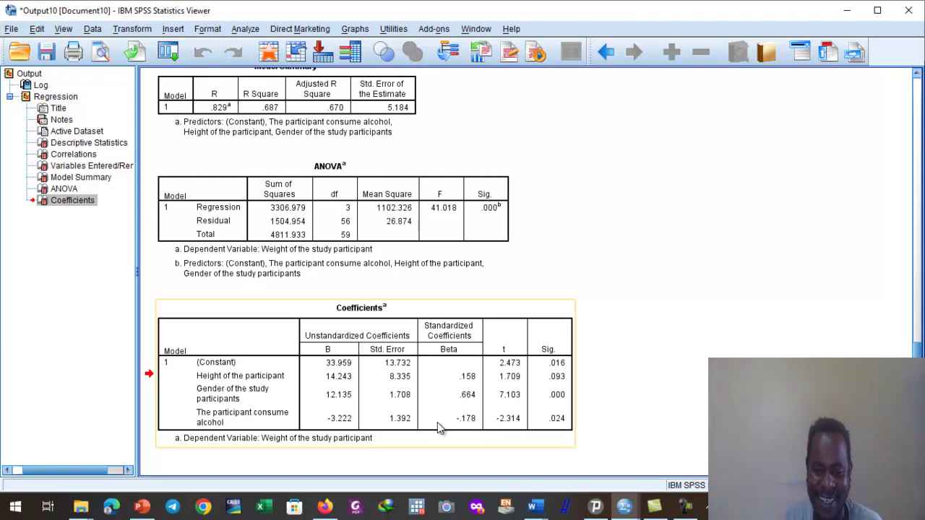
double_click(568, 367)
click(249, 468)
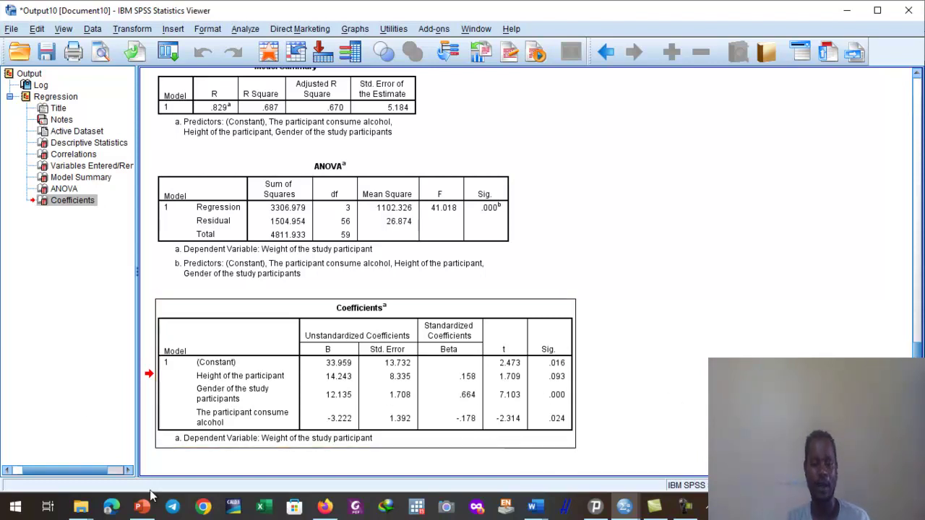